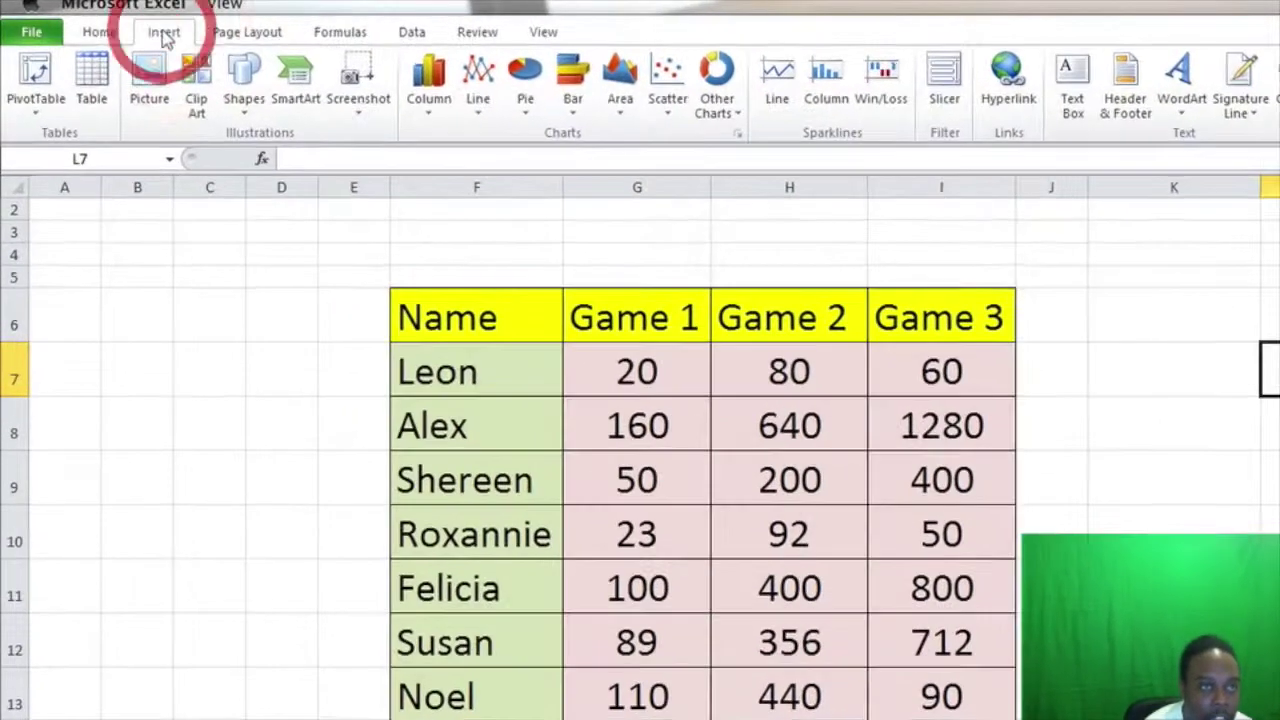
left_click(438, 115)
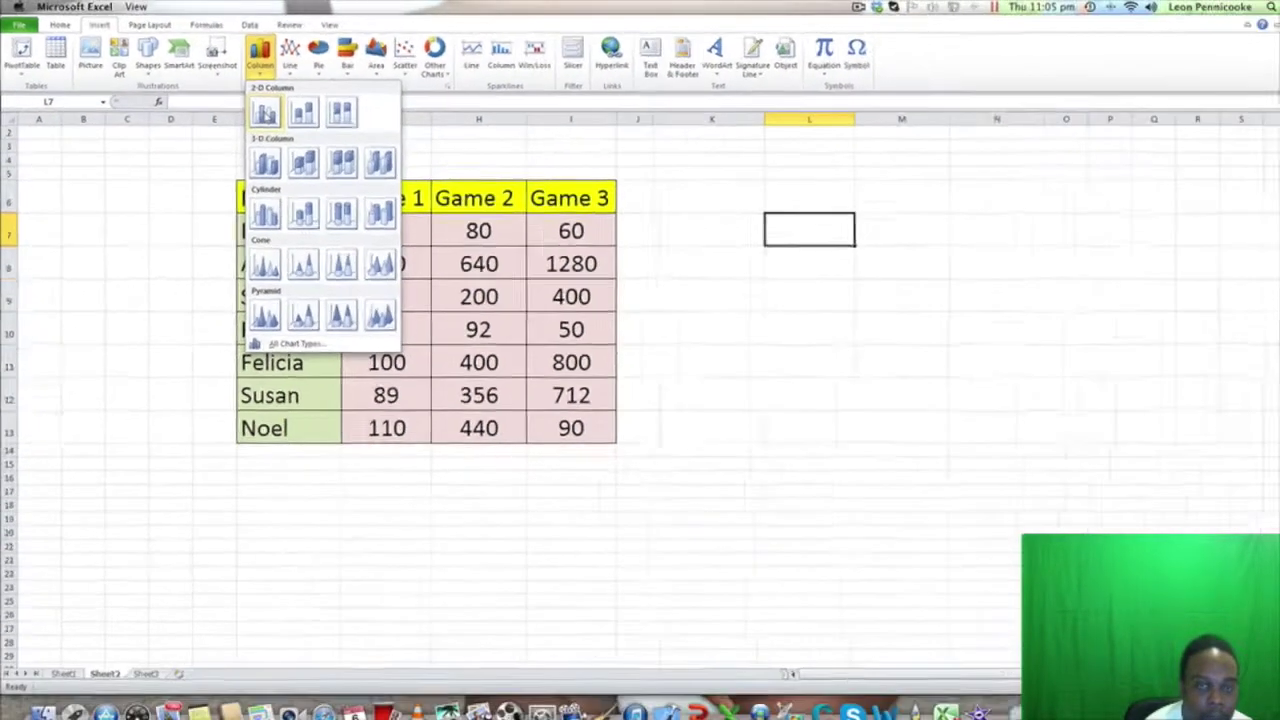
left_click(438, 175)
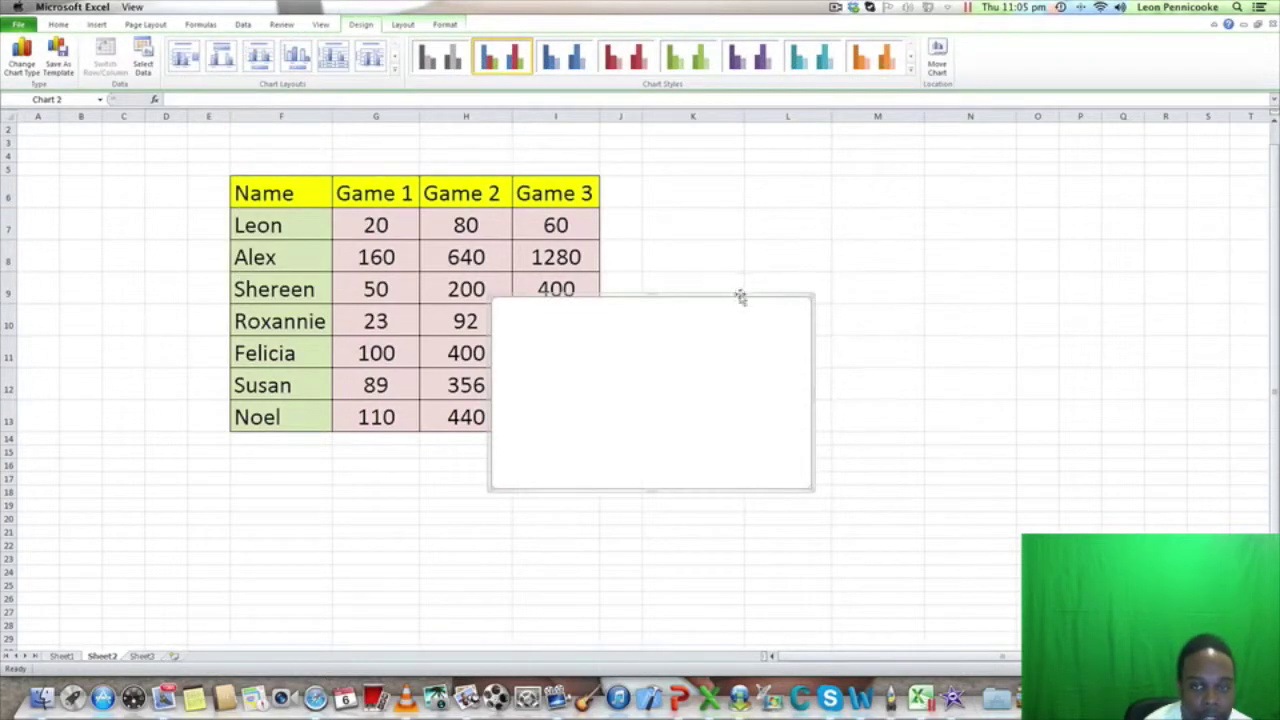
left_click_drag(669, 294, 780, 241)
key("Delete")
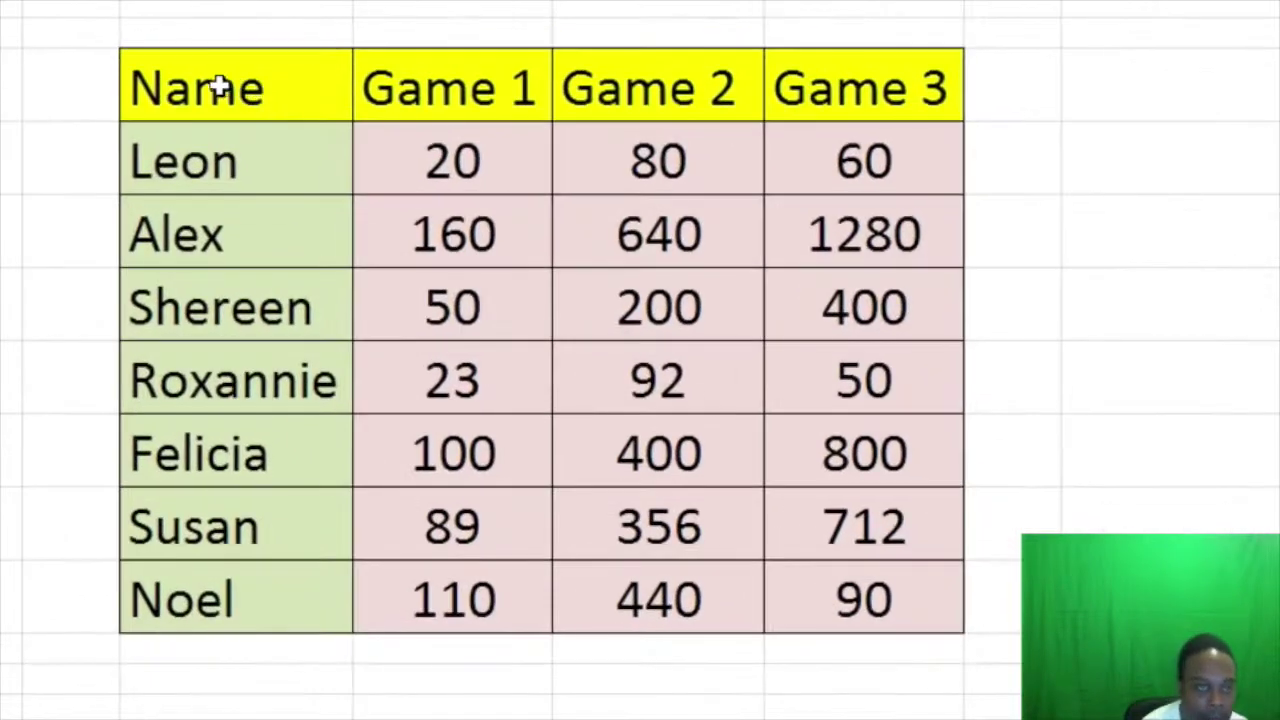
Insert a 2-D clustered column chart from the table F6:I13 and place it beside the table, starting at about cell K8
left_click_drag(271, 194, 514, 225)
left_click_drag(767, 158, 862, 603)
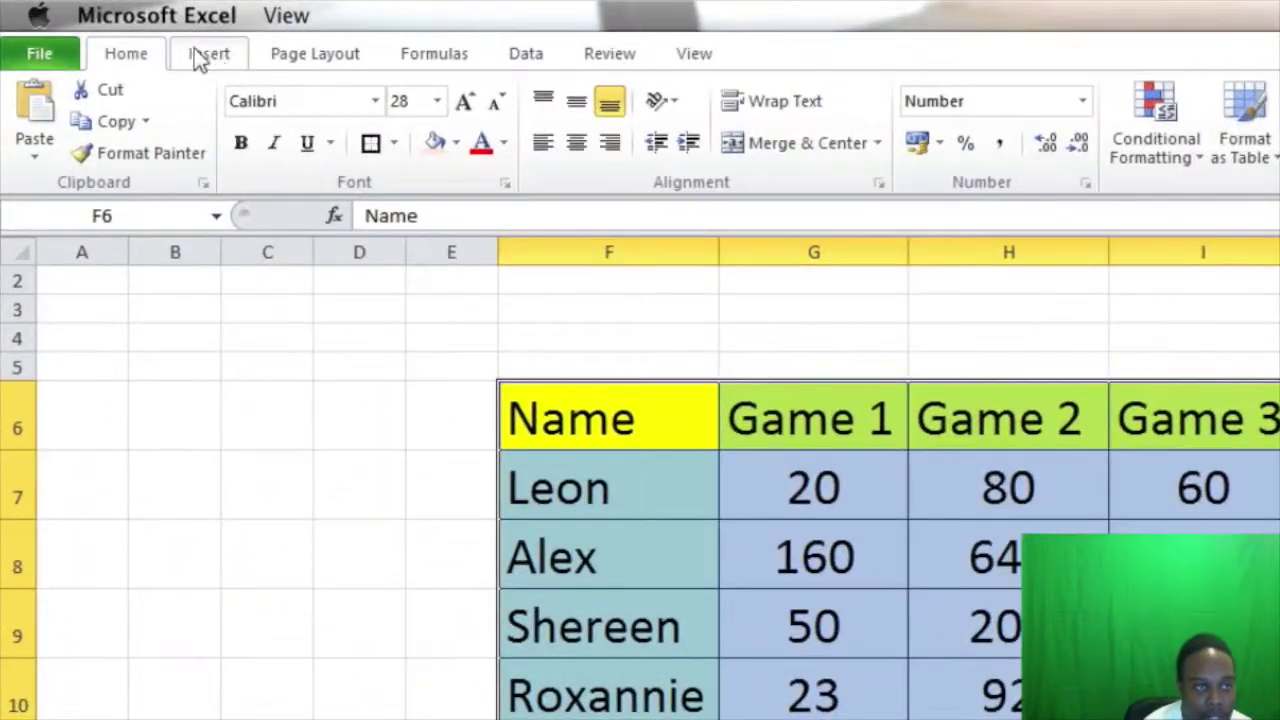
left_click(205, 56)
left_click(558, 157)
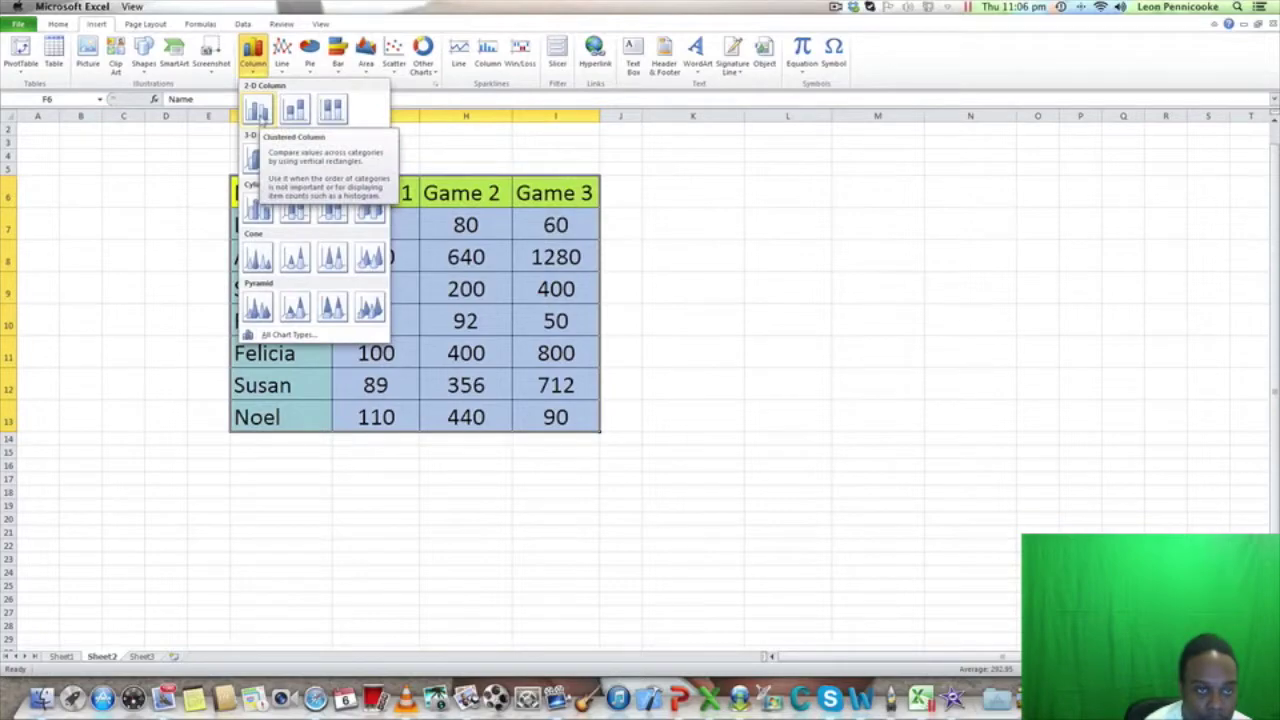
left_click(258, 111)
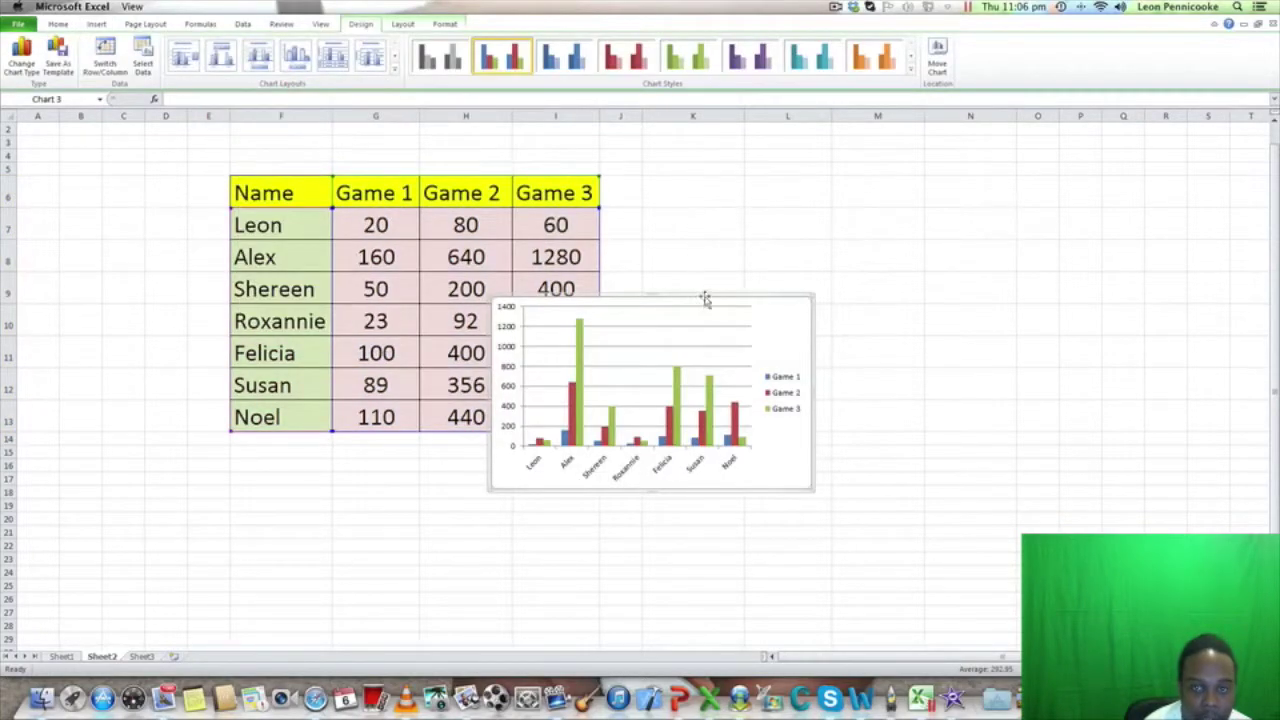
left_click_drag(704, 292, 876, 264)
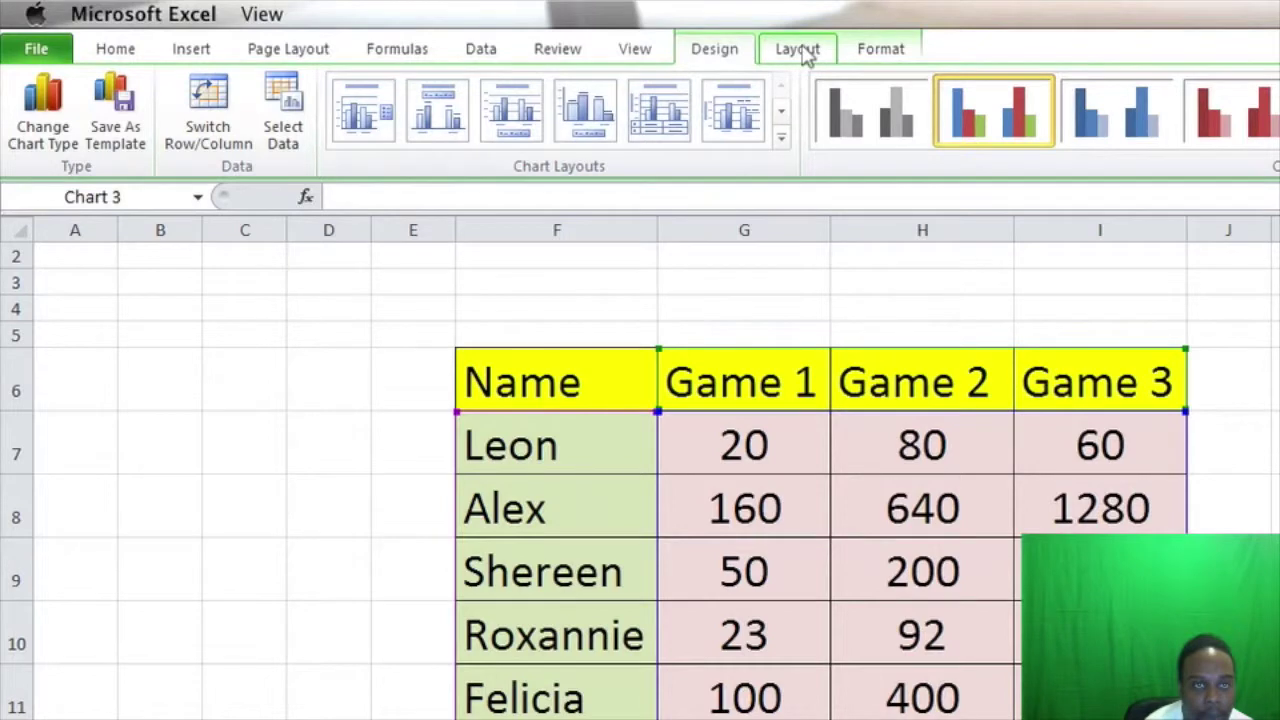
Add a chart title to the column chart using the Above Chart option
left_click(805, 52)
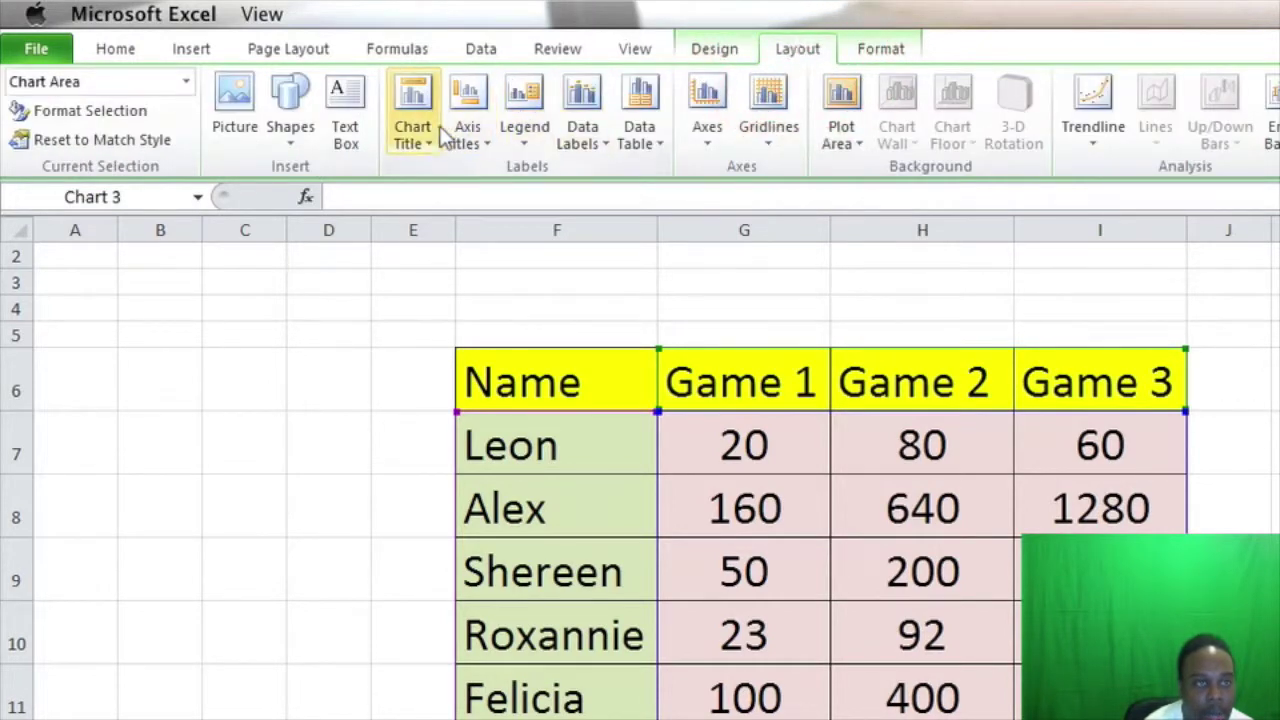
left_click(418, 138)
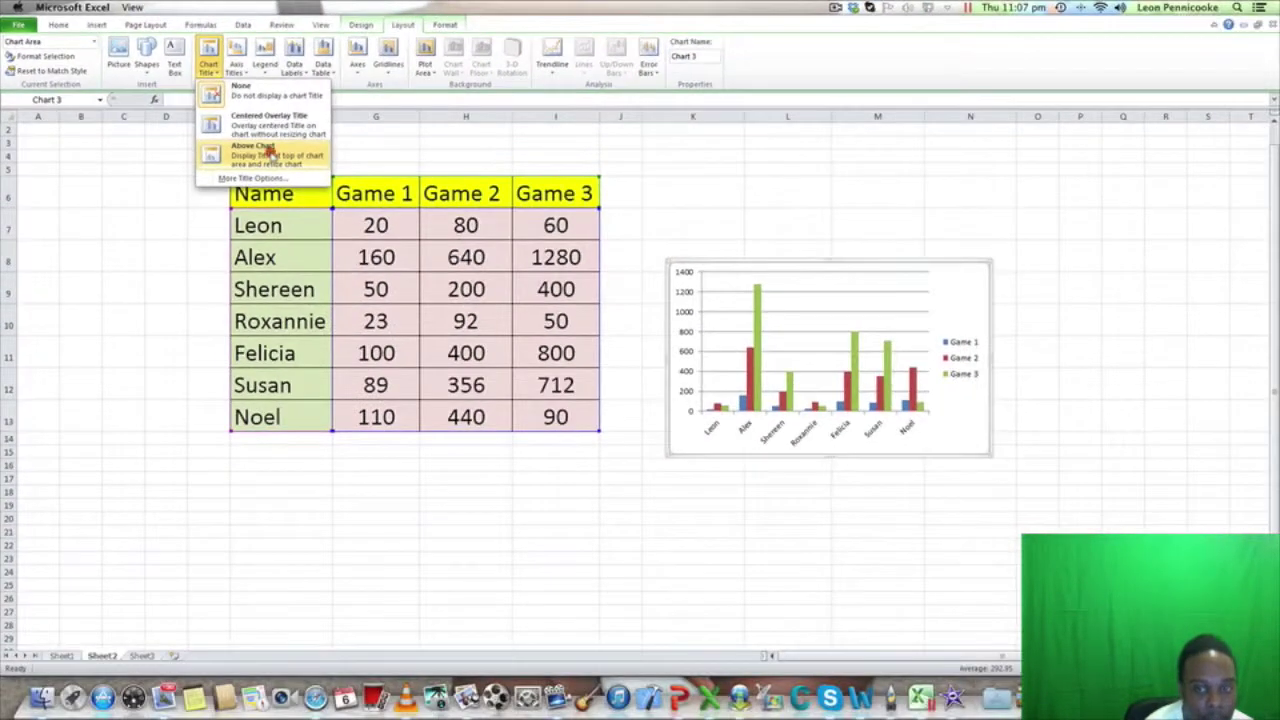
left_click(268, 152)
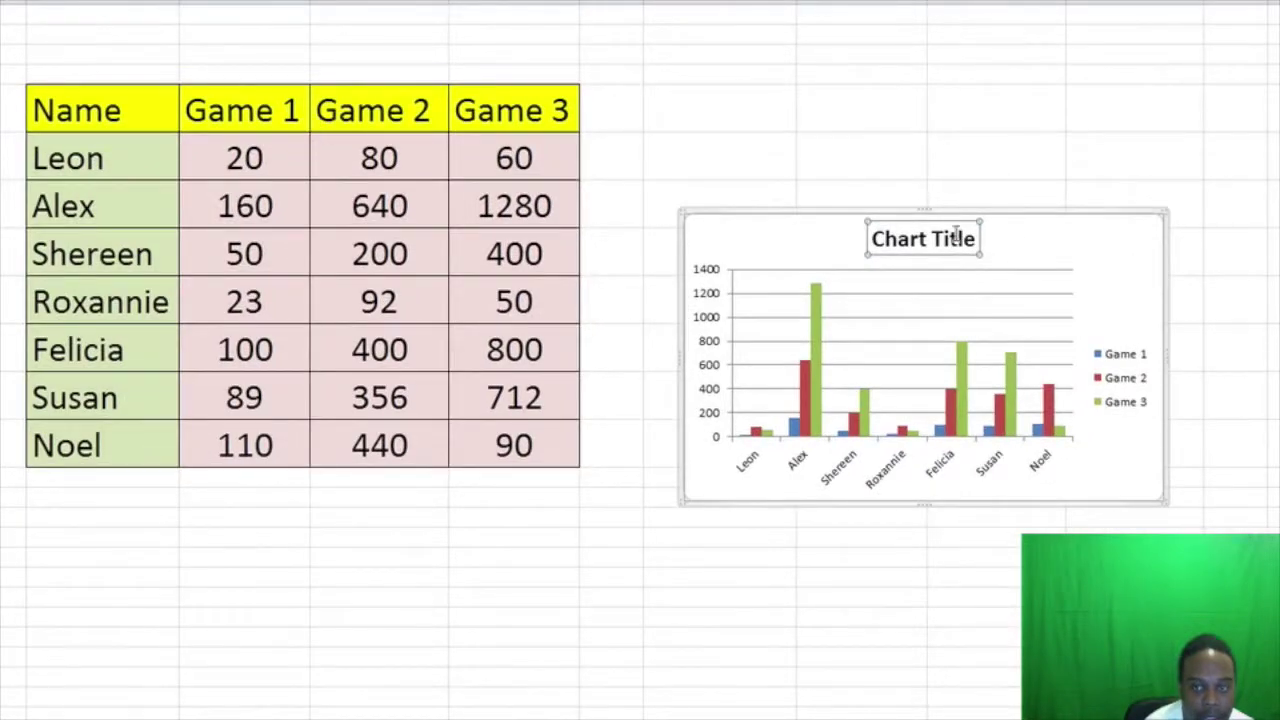
Replace the chart title's placeholder text with "Games scores from playing words with friends"
left_click(956, 234)
left_click_drag(978, 238, 856, 226)
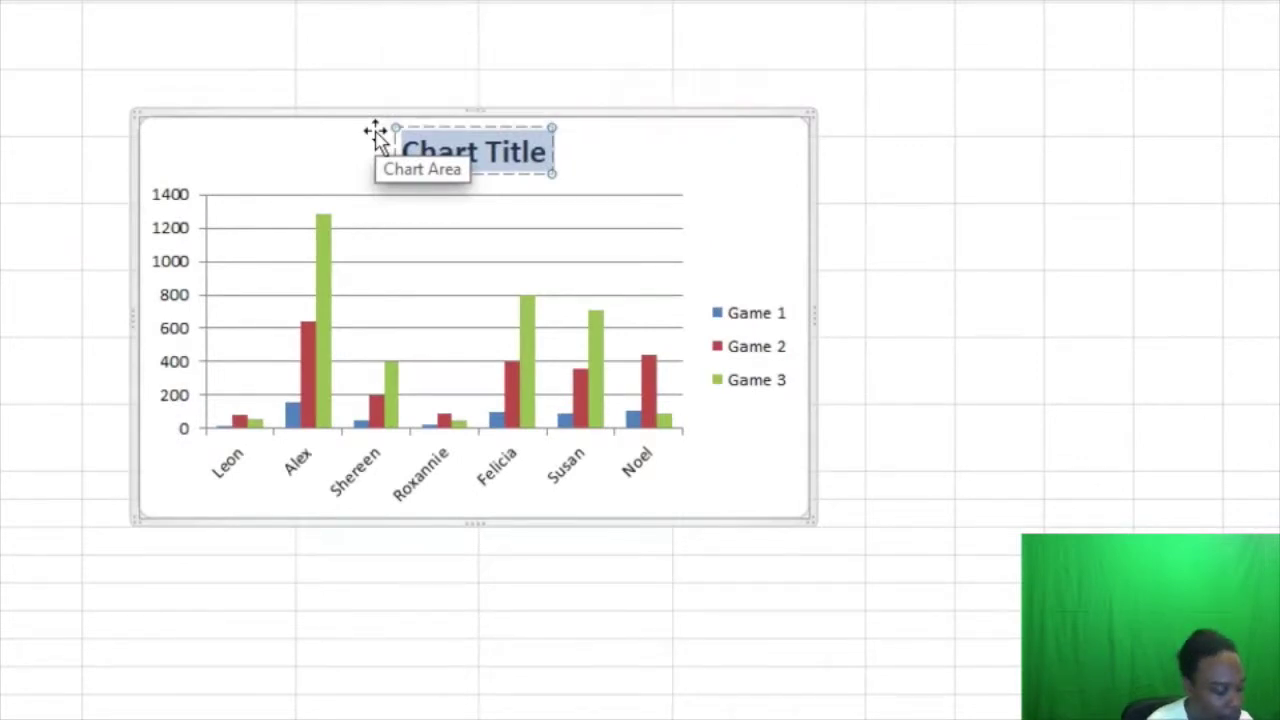
type("Game")
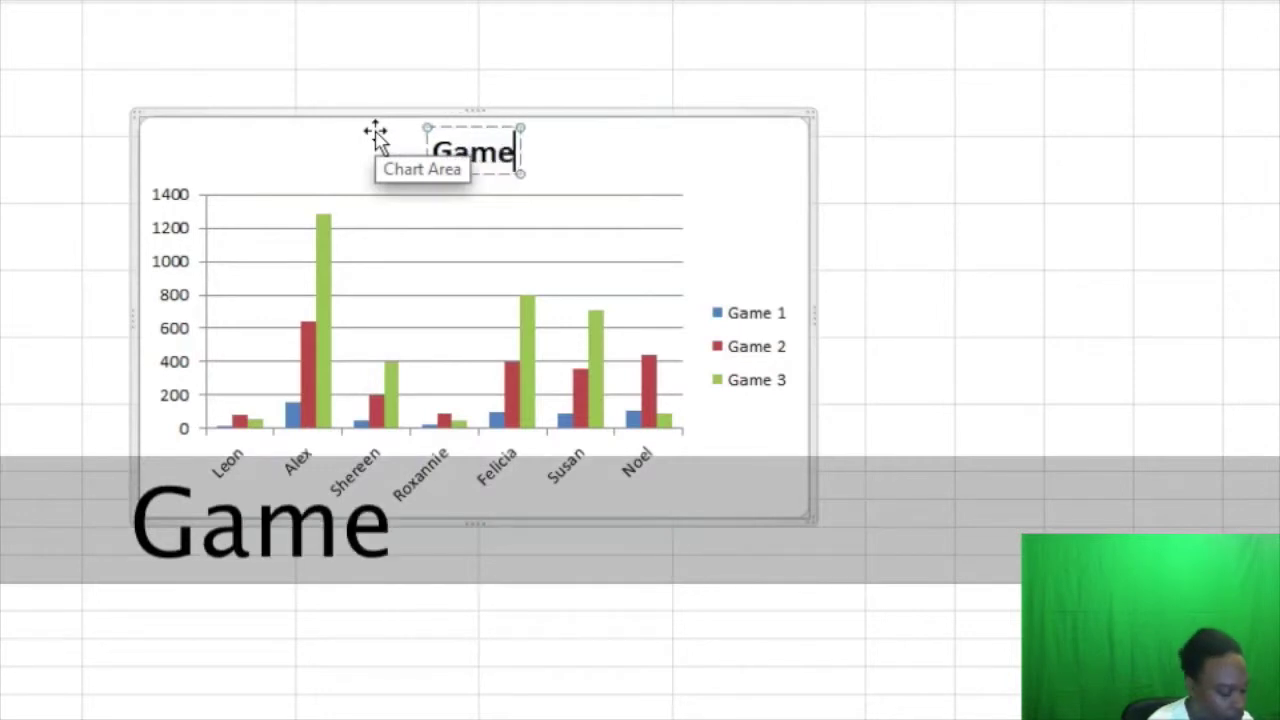
type("s scores f")
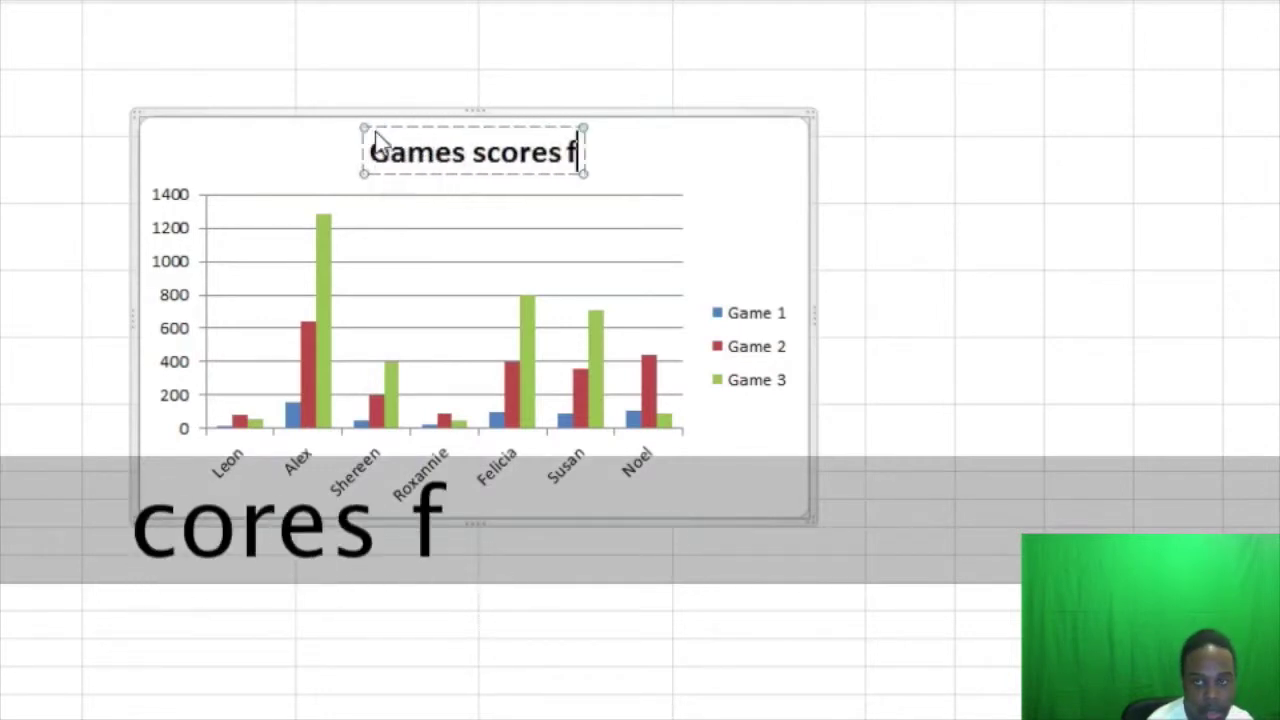
type("rom playing")
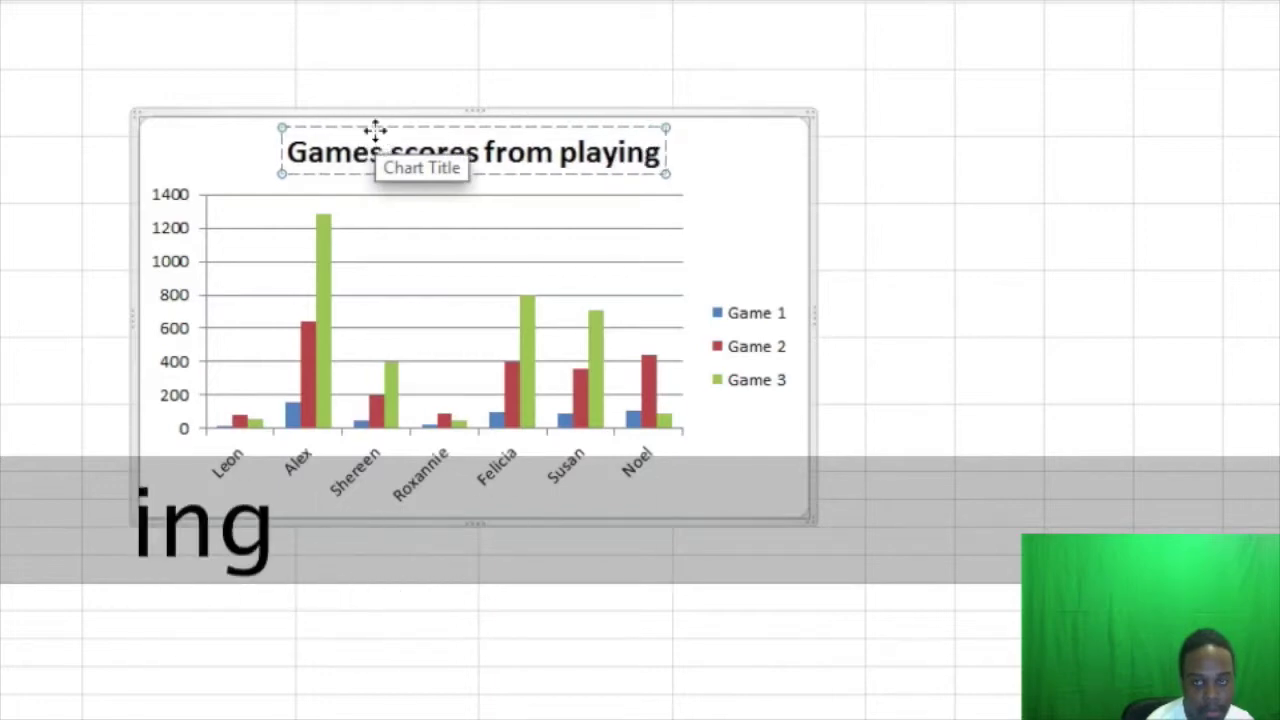
type(" w")
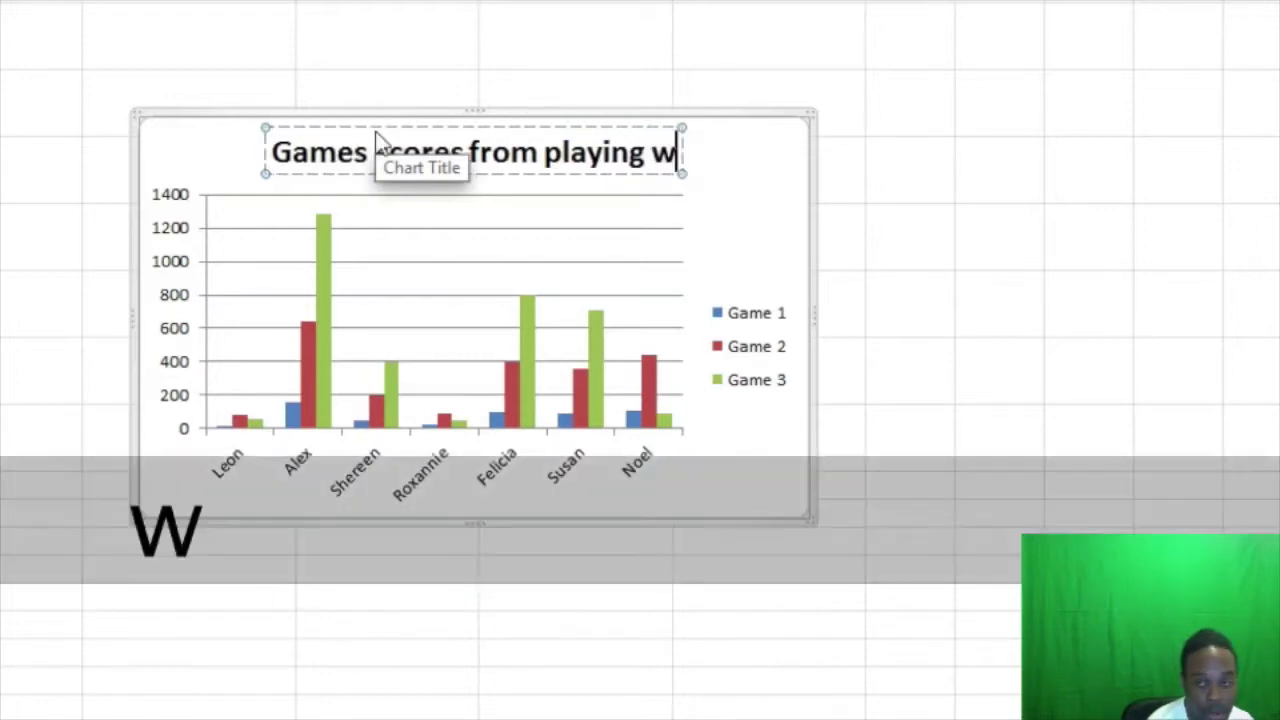
type("ords")
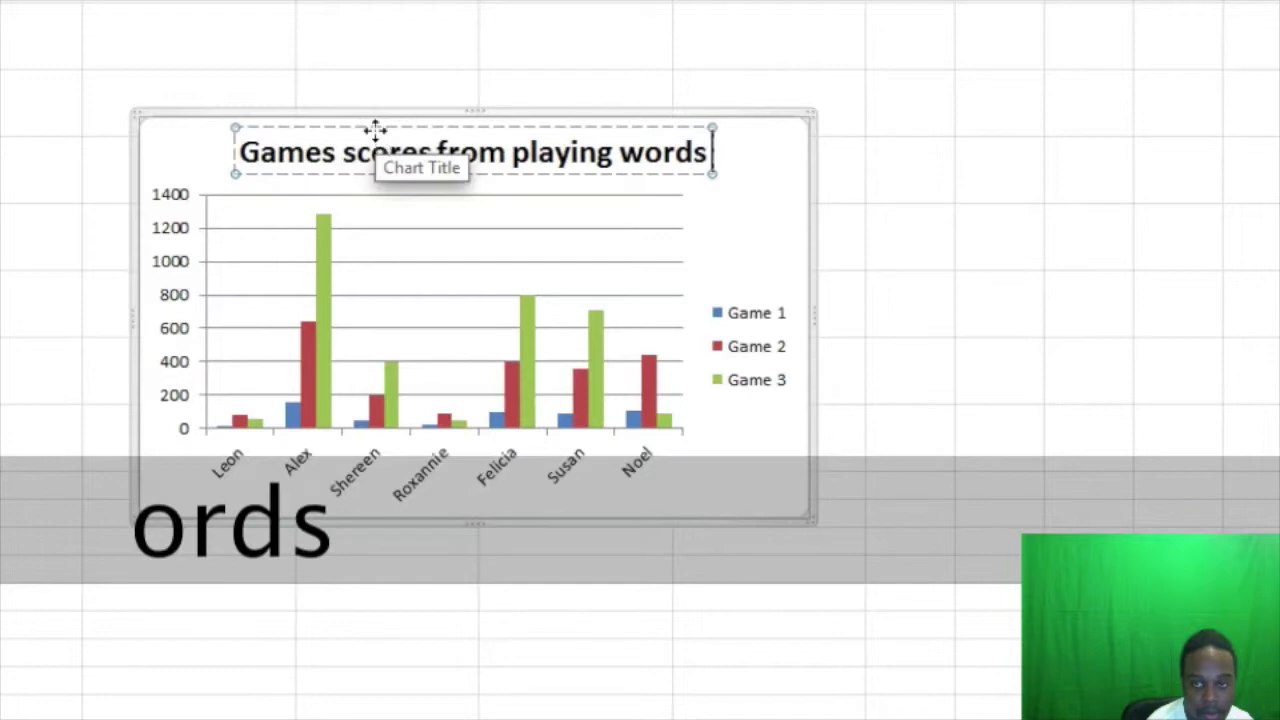
type(" wit")
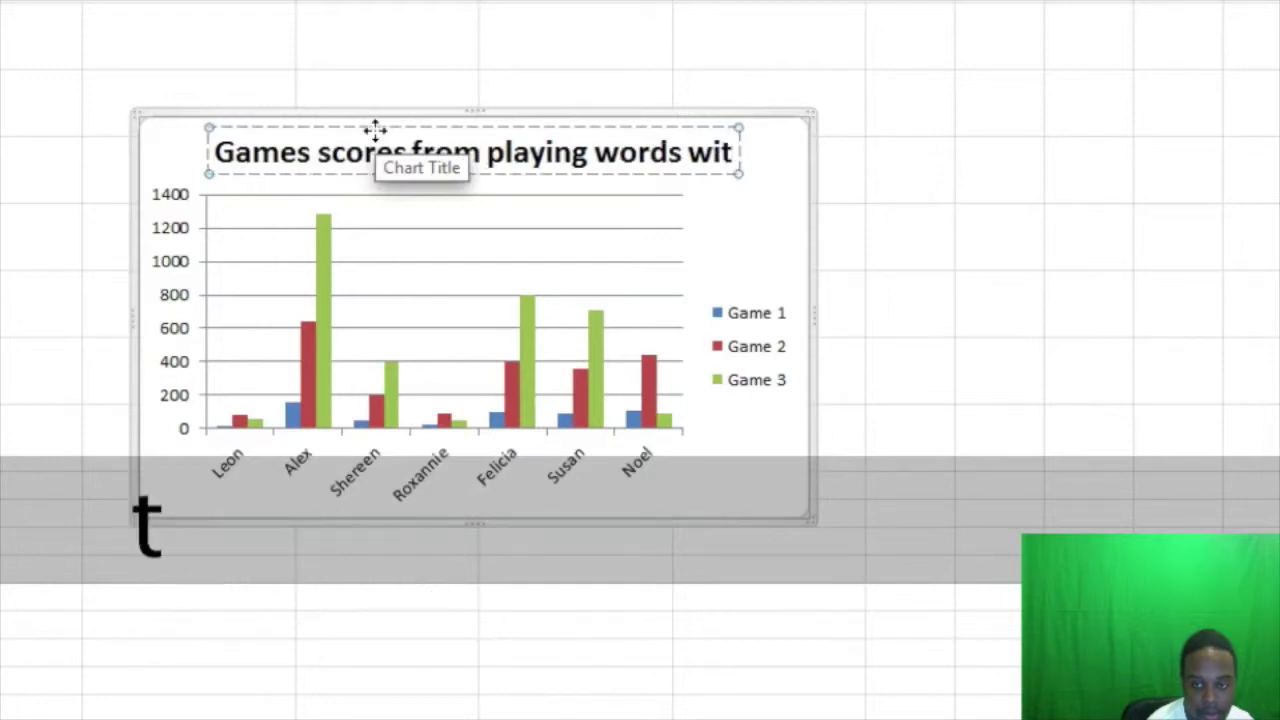
type("h friends")
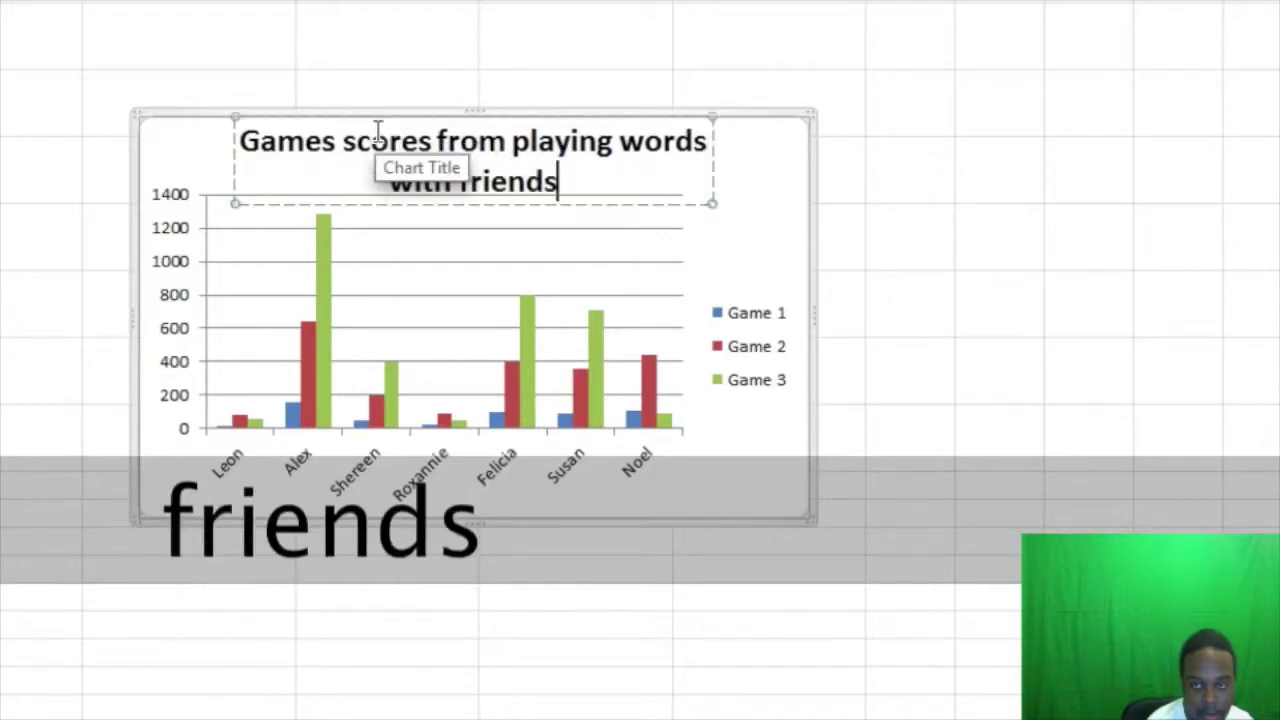
left_click(891, 162)
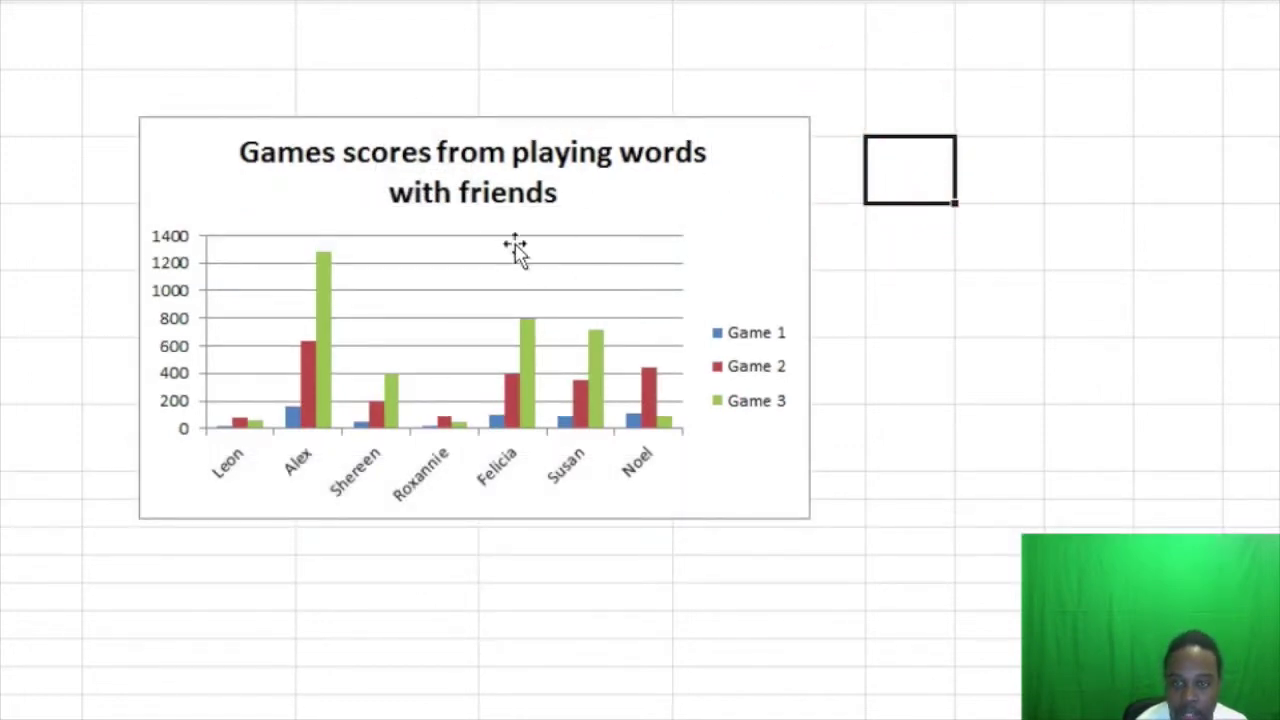
Enlarge the chart from its lower-right corner so that it extends to about column O and row 20
mouse_move(507, 419)
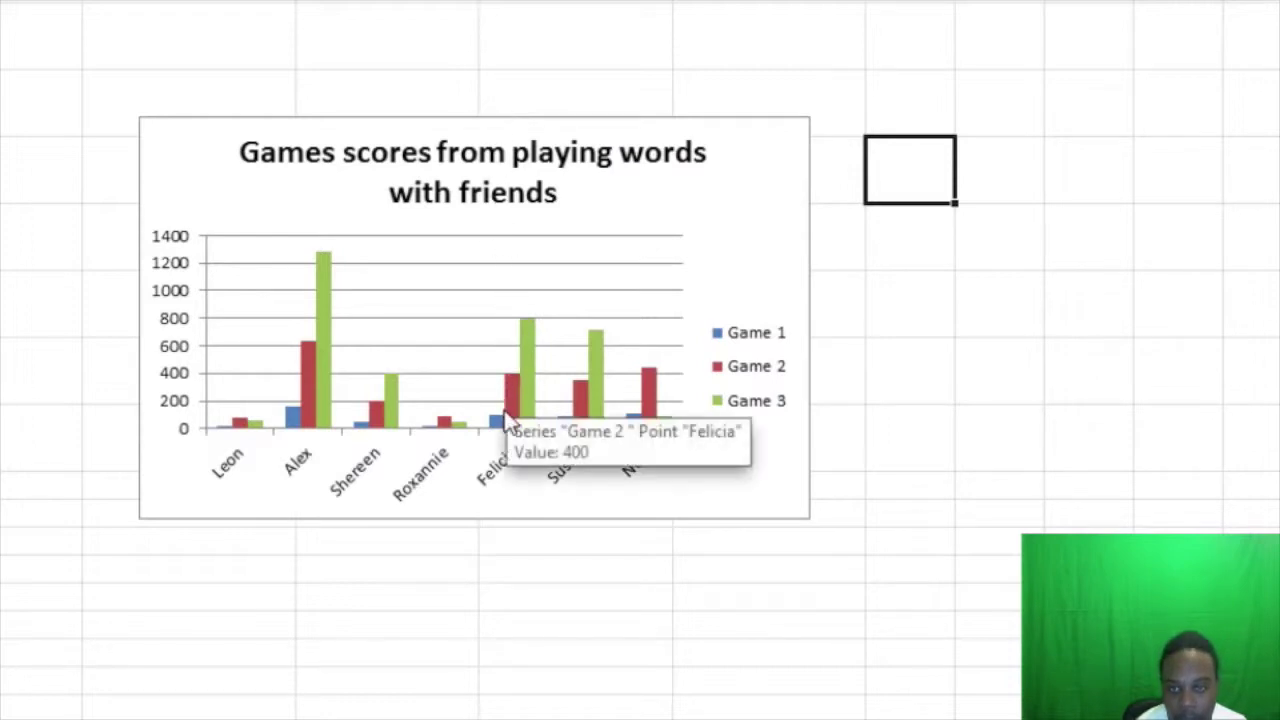
left_click(810, 516)
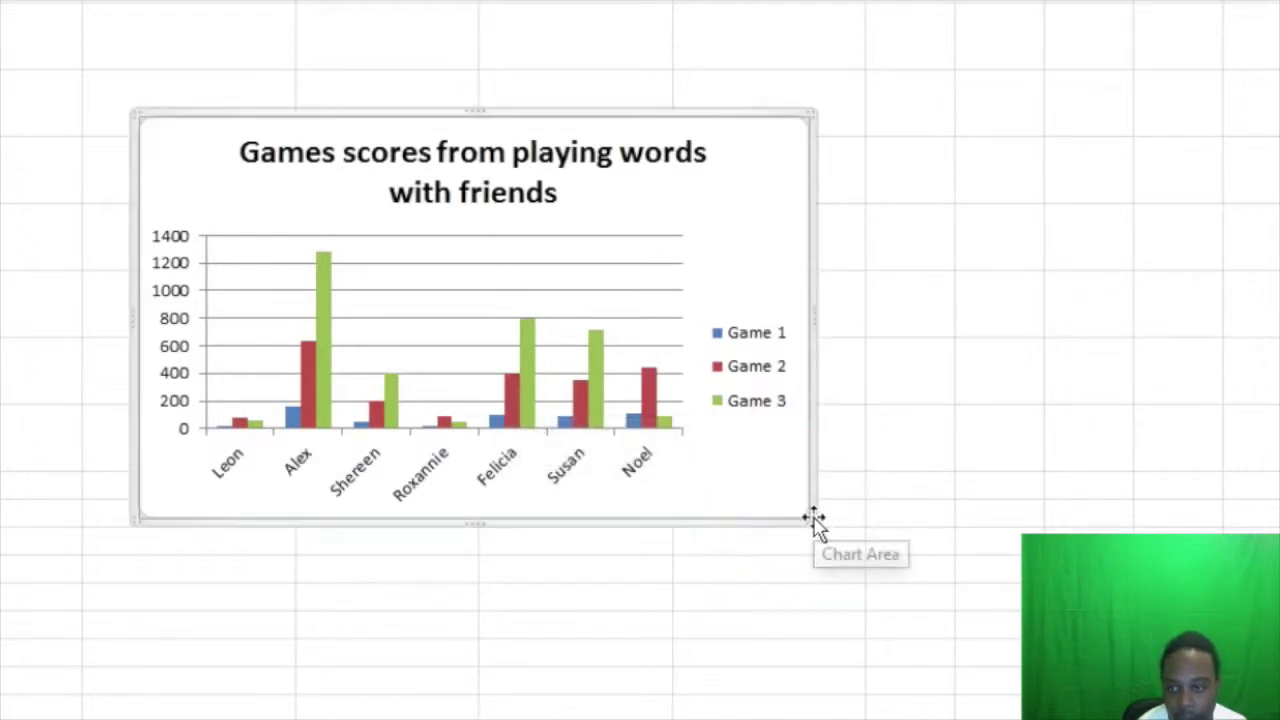
left_click_drag(808, 518, 943, 651)
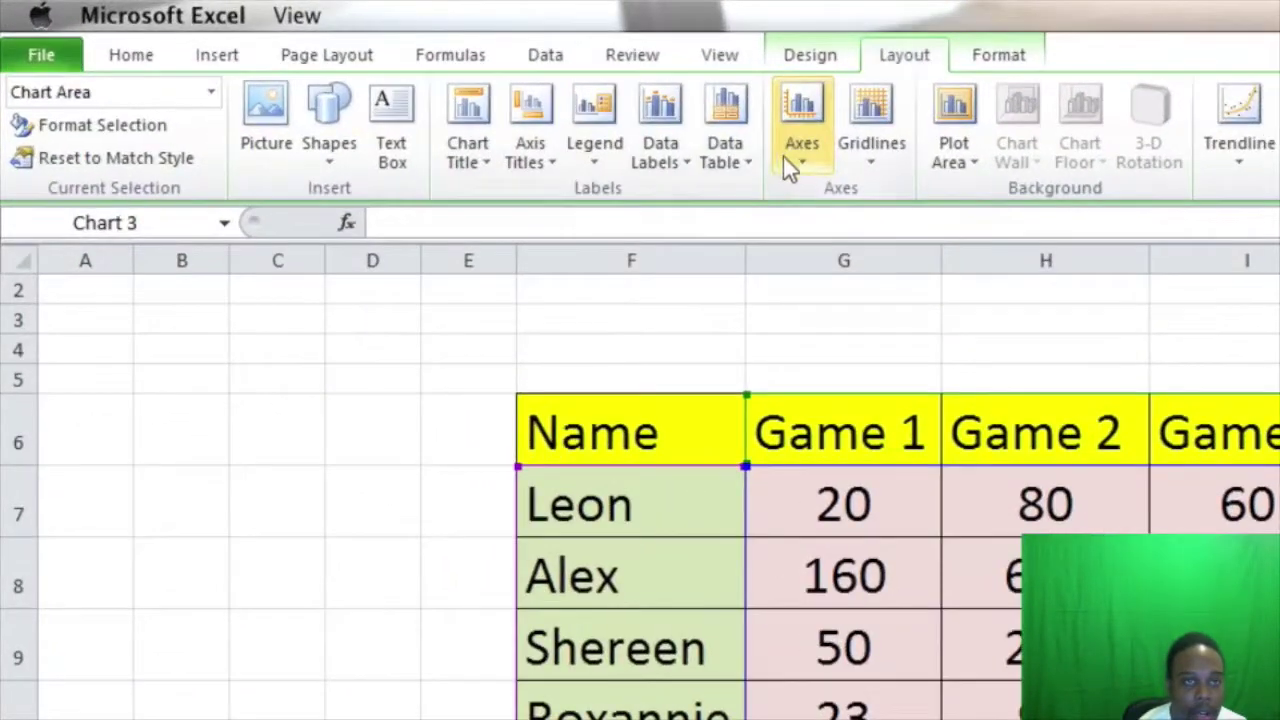
Add a primary horizontal axis title below the axis with the text "Name of Players"
left_click(802, 158)
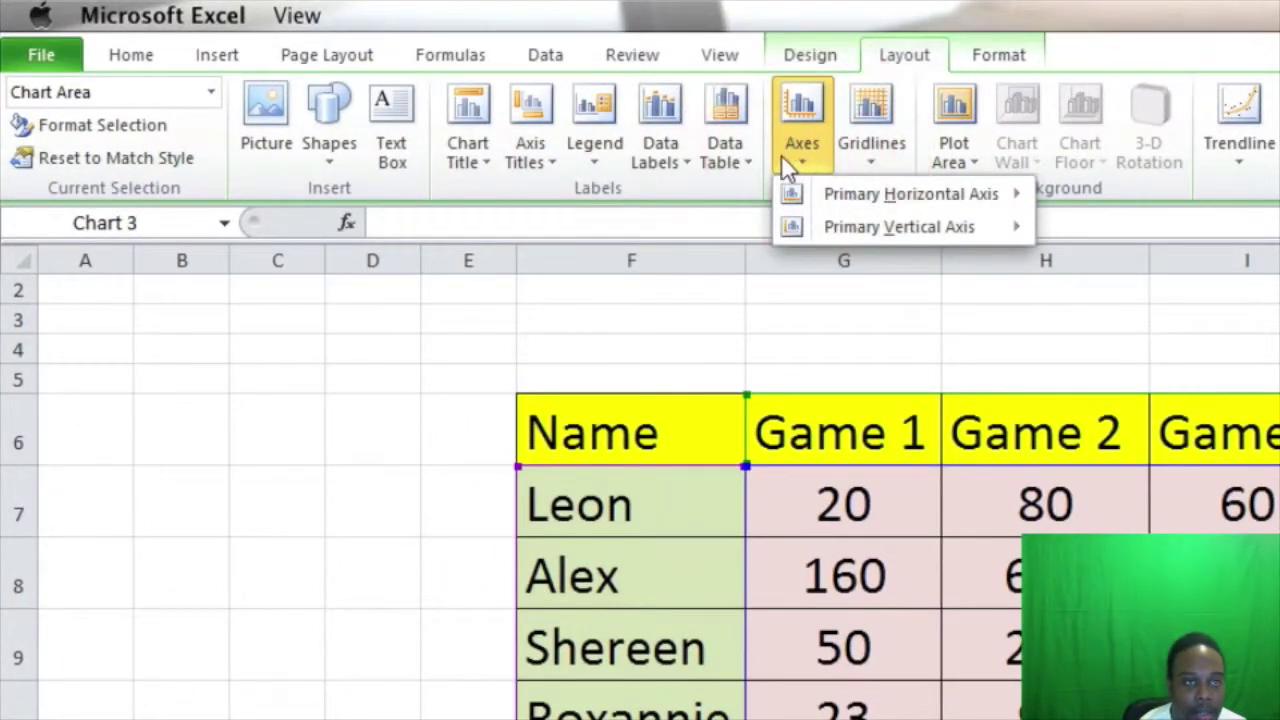
left_click(550, 150)
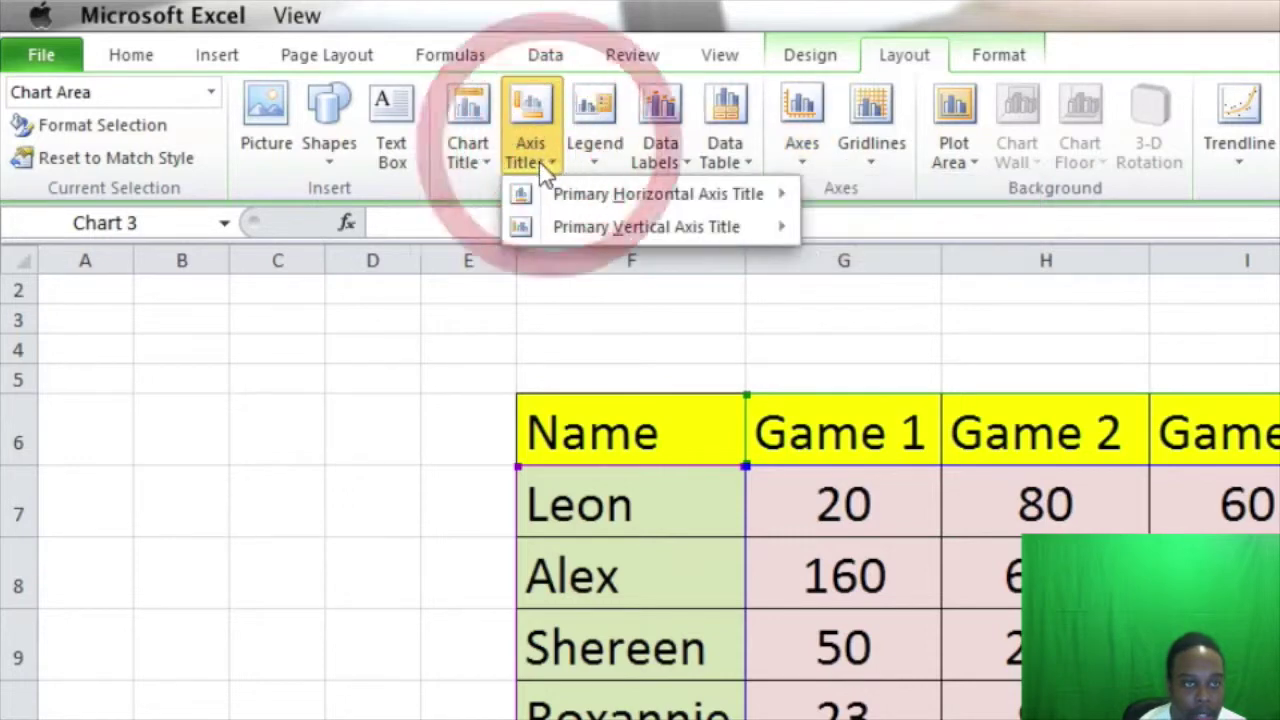
mouse_move(566, 202)
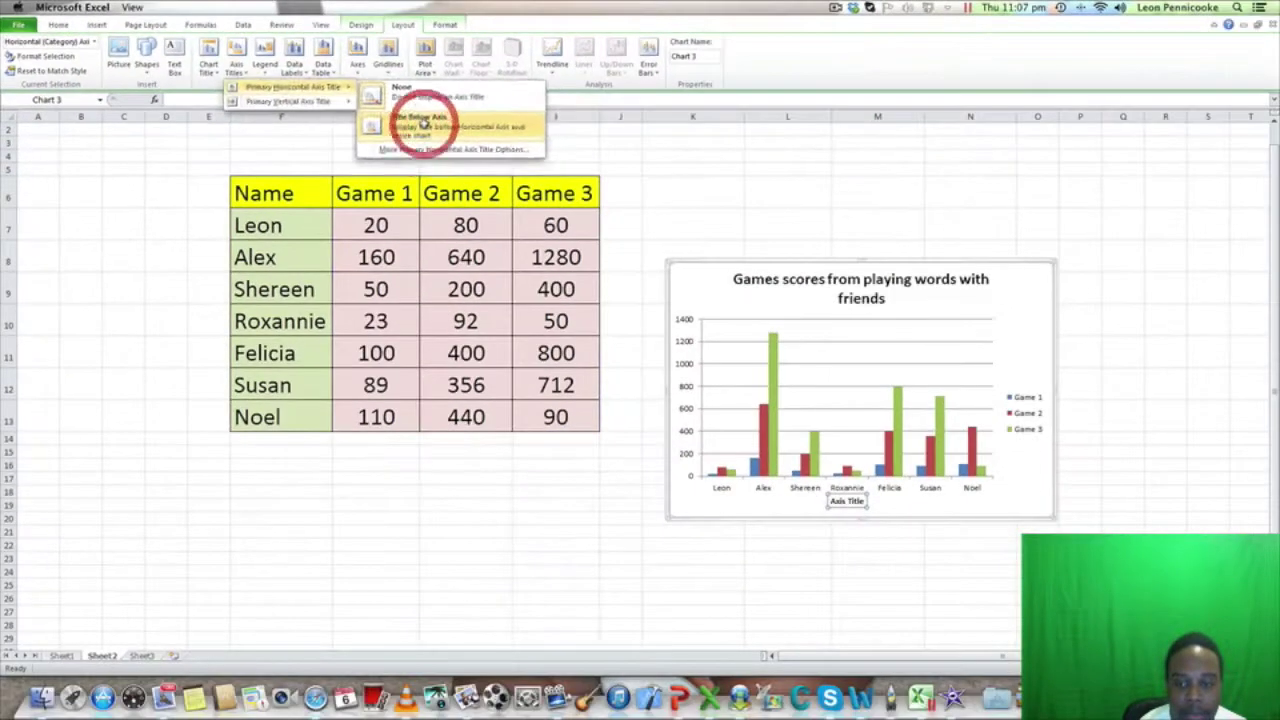
left_click(950, 280)
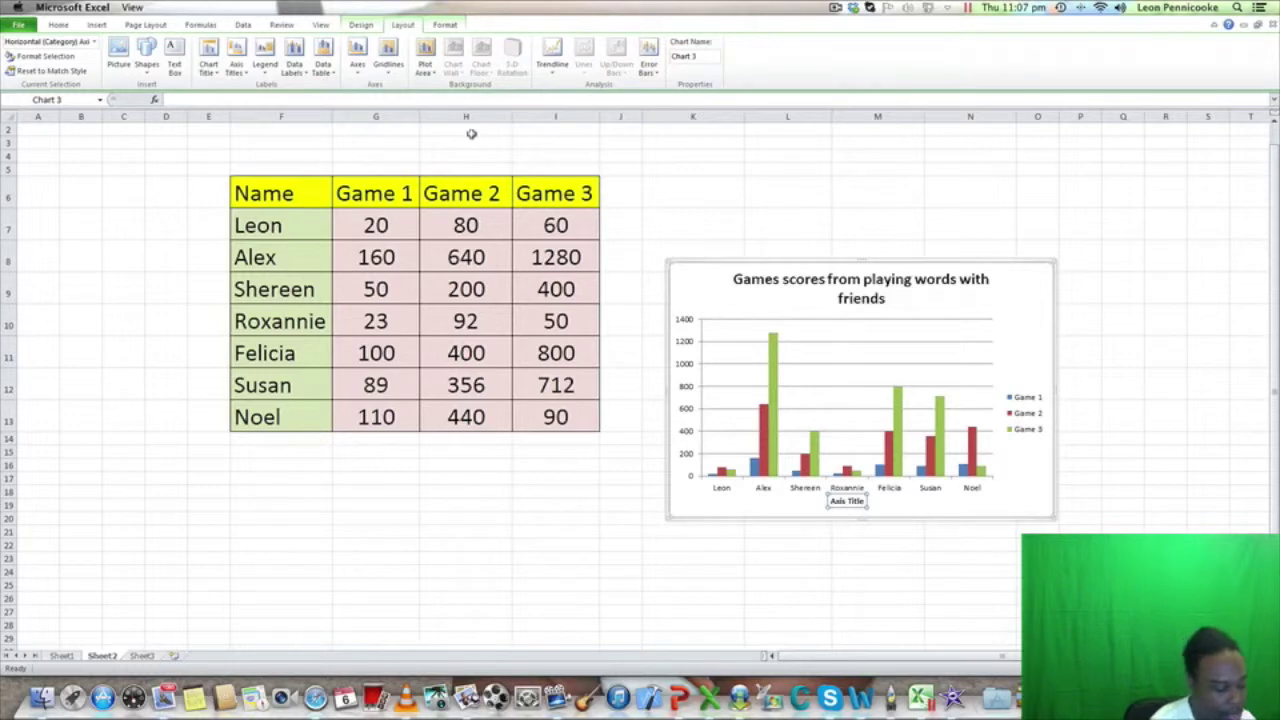
type("Name")
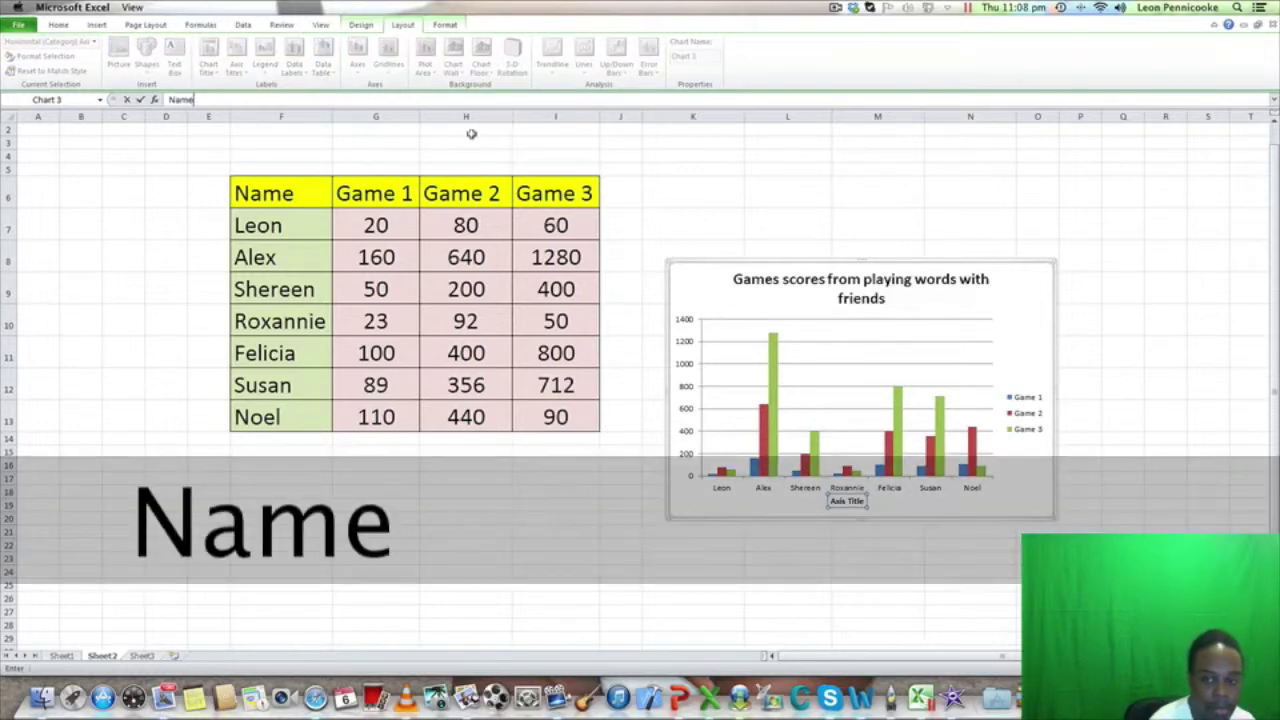
type(" of pla")
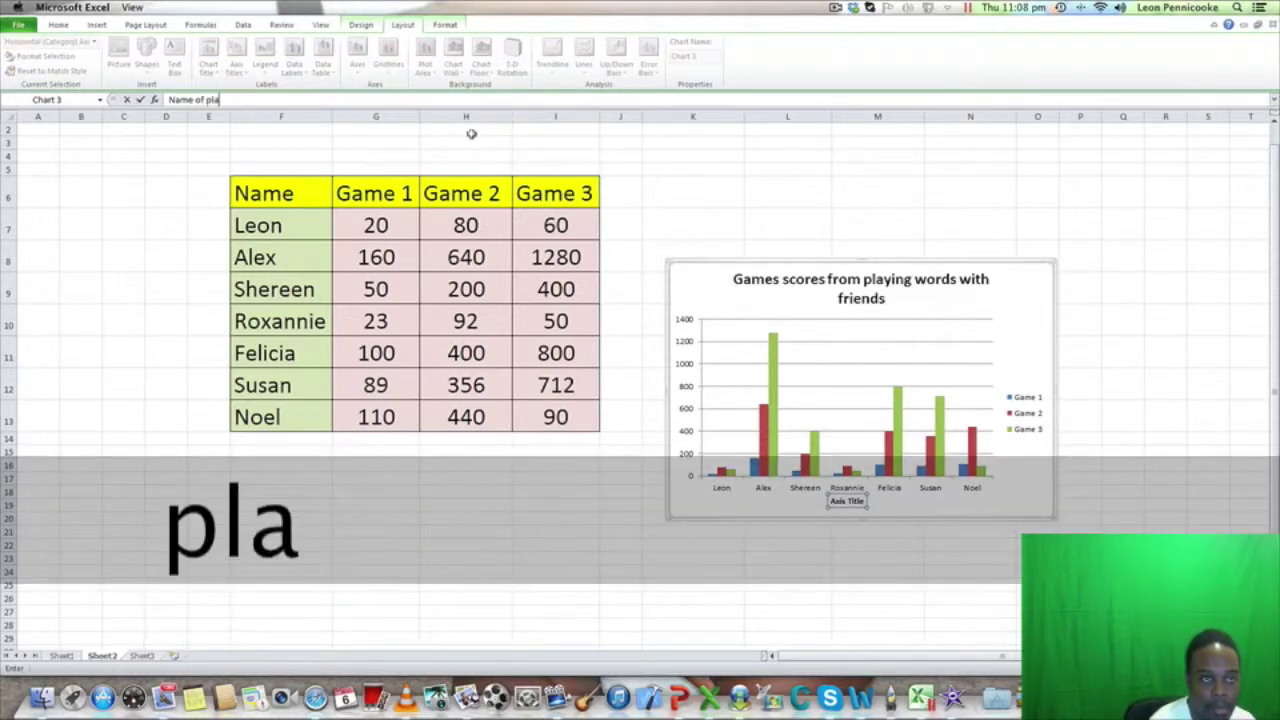
type("Player")
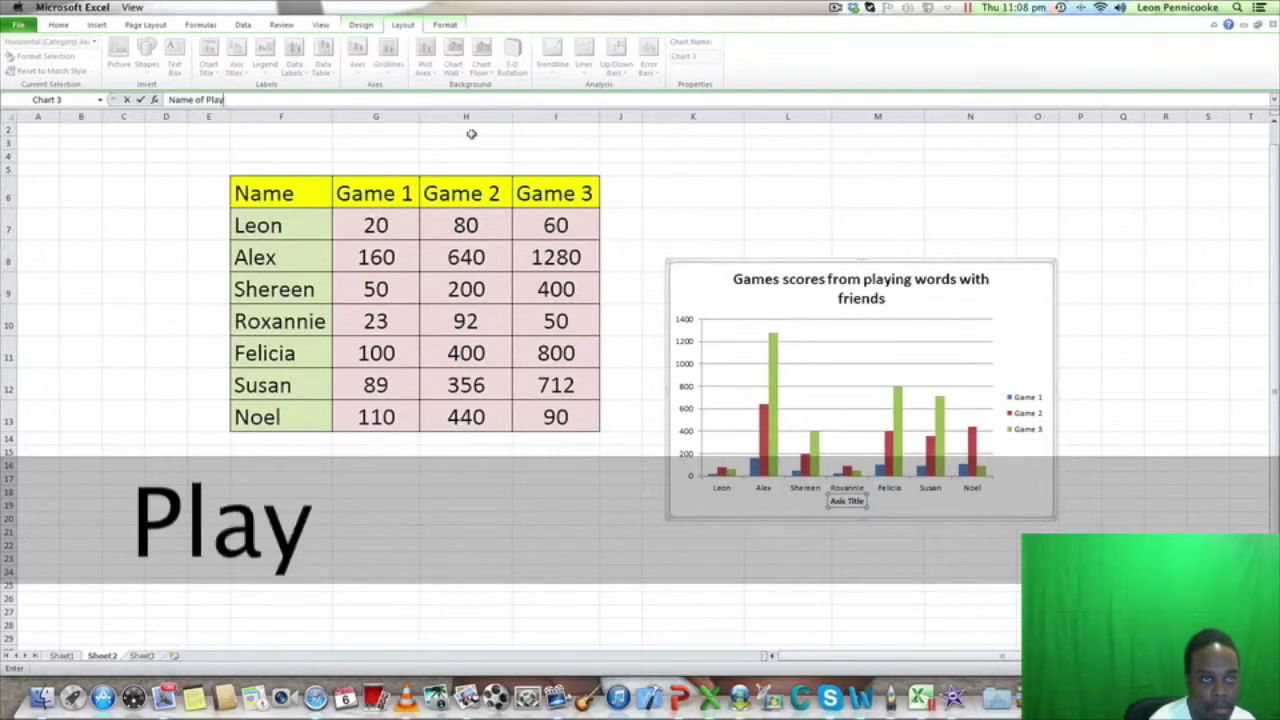
type("s")
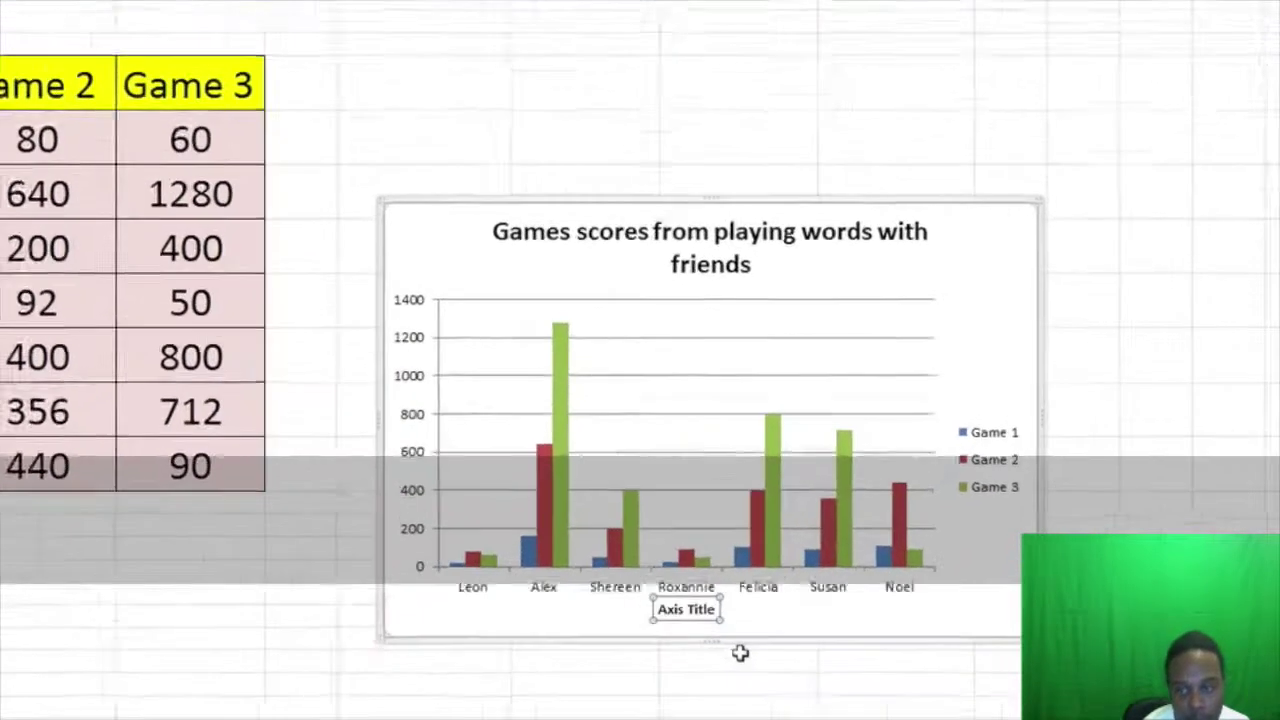
left_click(756, 622)
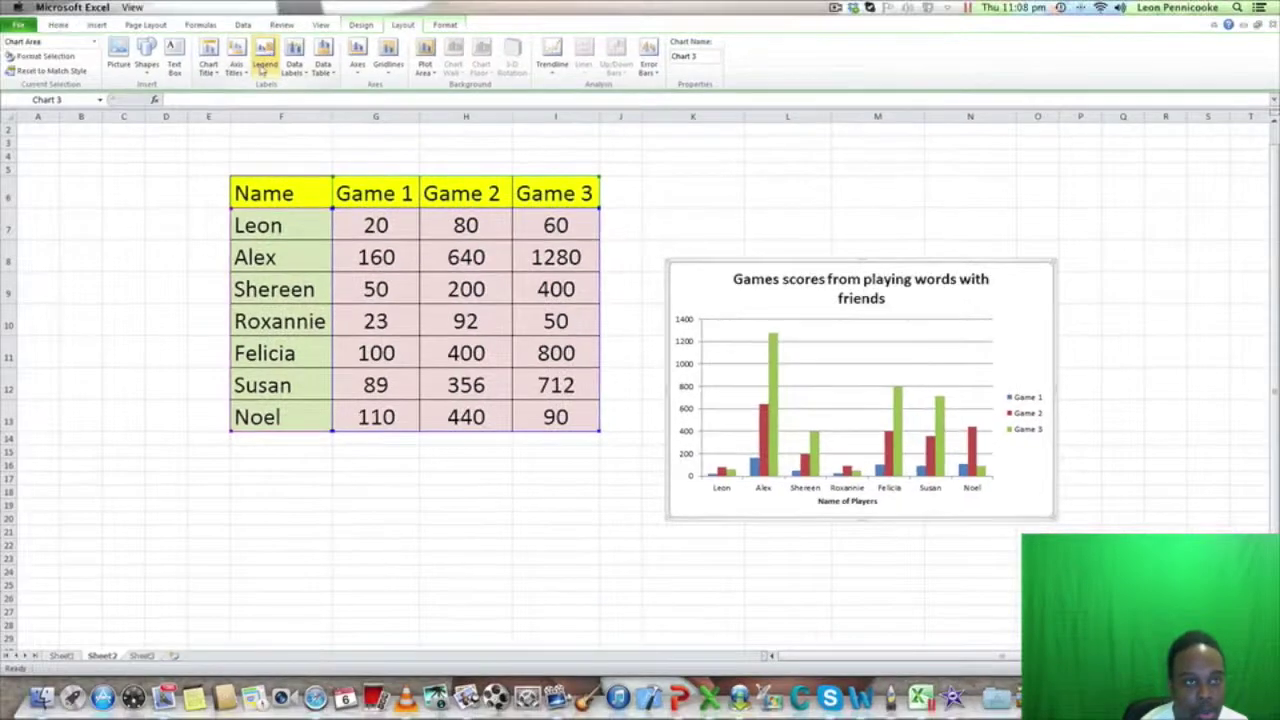
Add a primary vertical axis title to the chart using the Vertical Title option
left_click(236, 64)
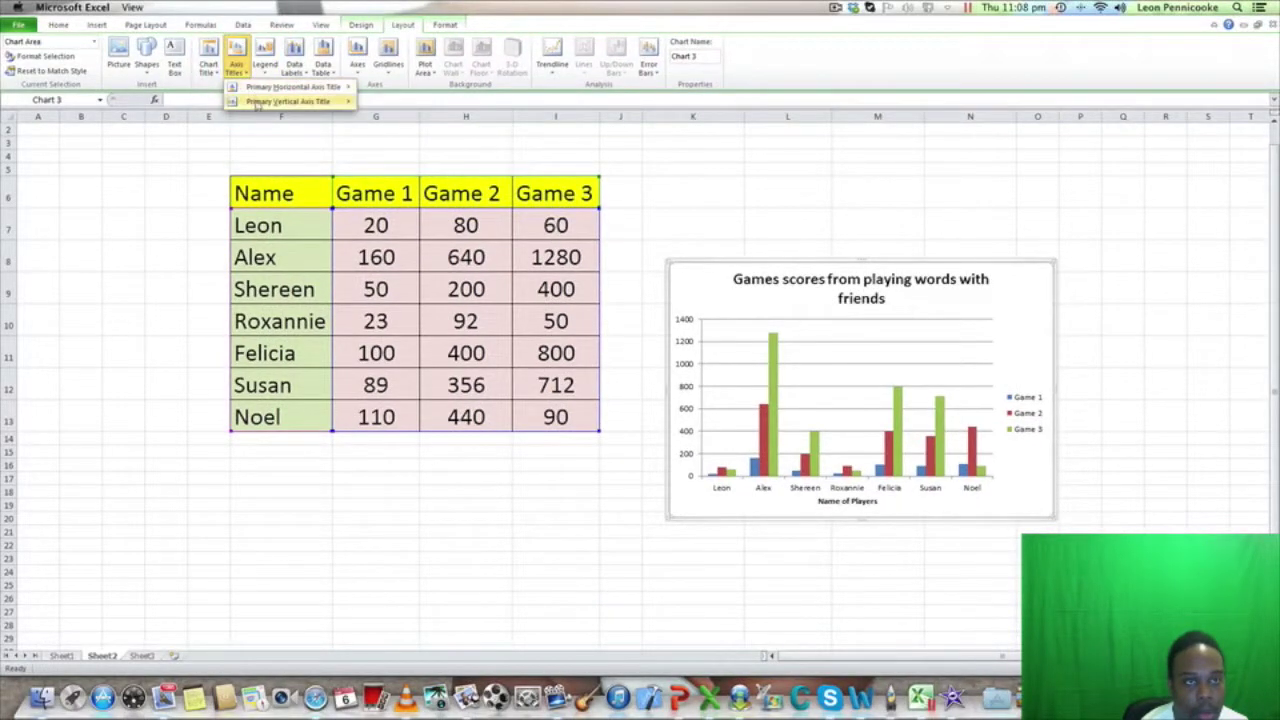
mouse_move(290, 101)
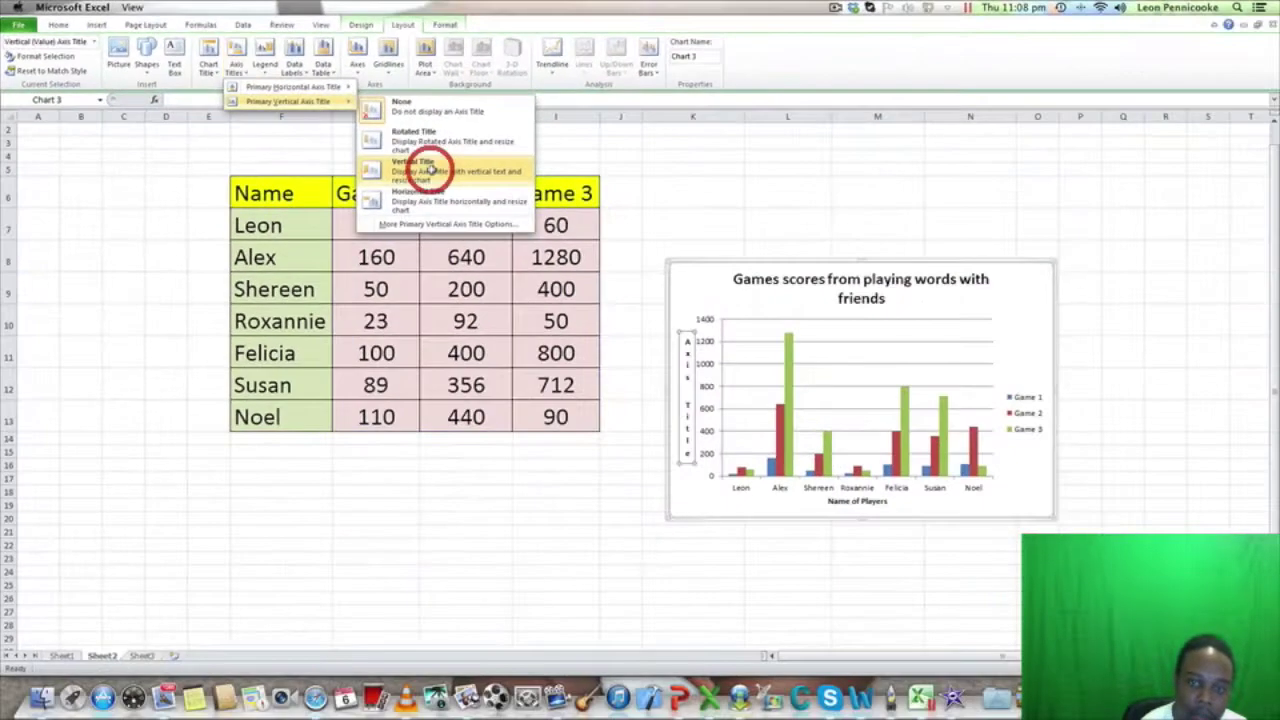
left_click(939, 370)
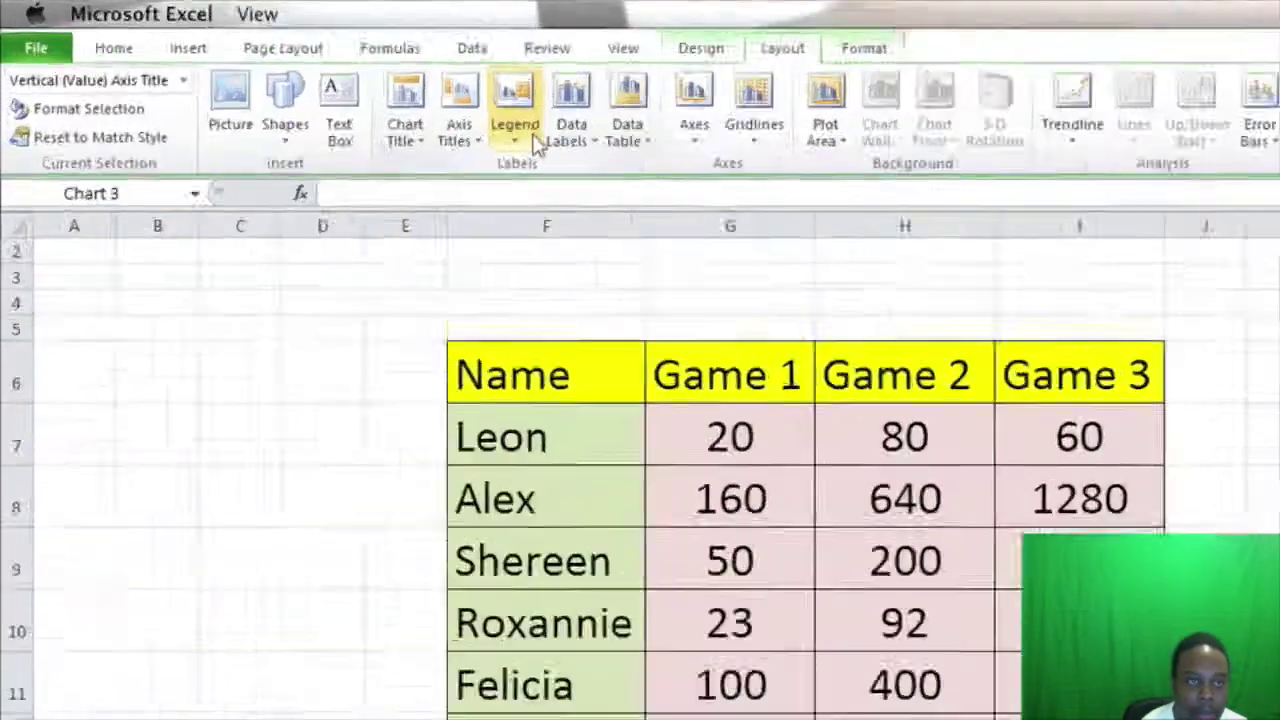
Switch the chart's primary vertical axis title to the Rotated Title option and set its text to "Points"
left_click(245, 68)
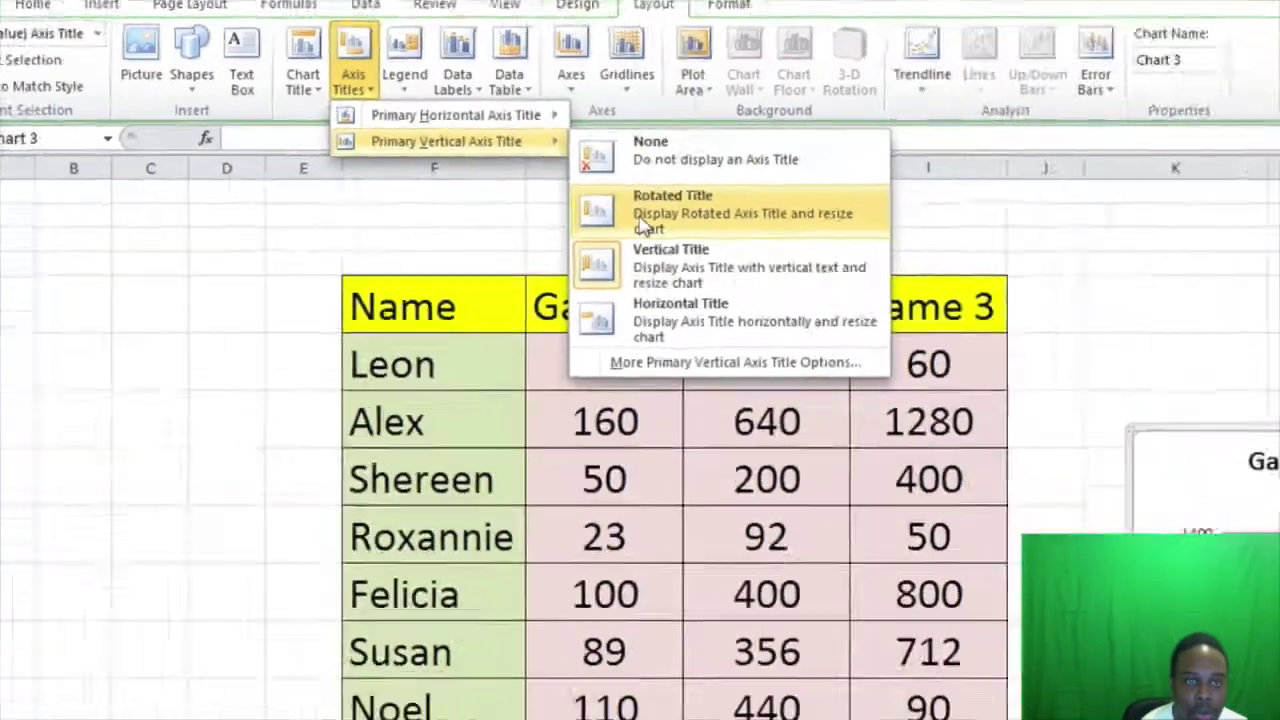
left_click(1000, 326)
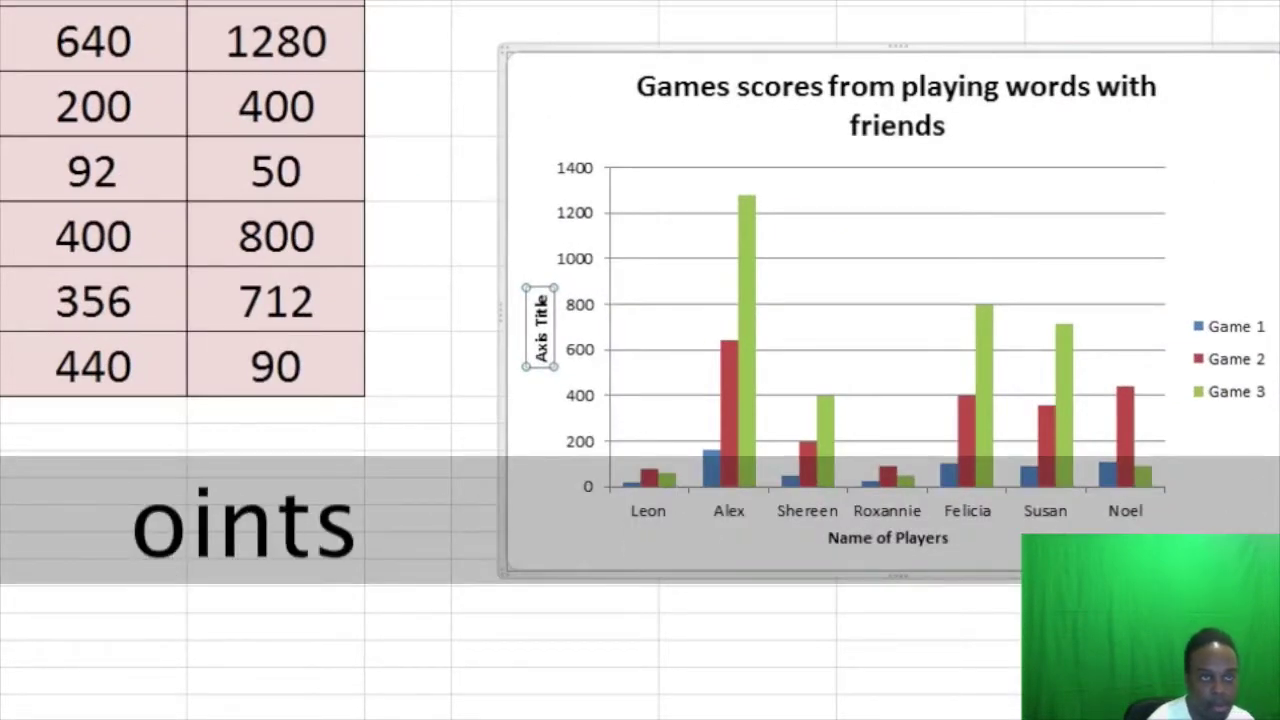
left_click(398, 519)
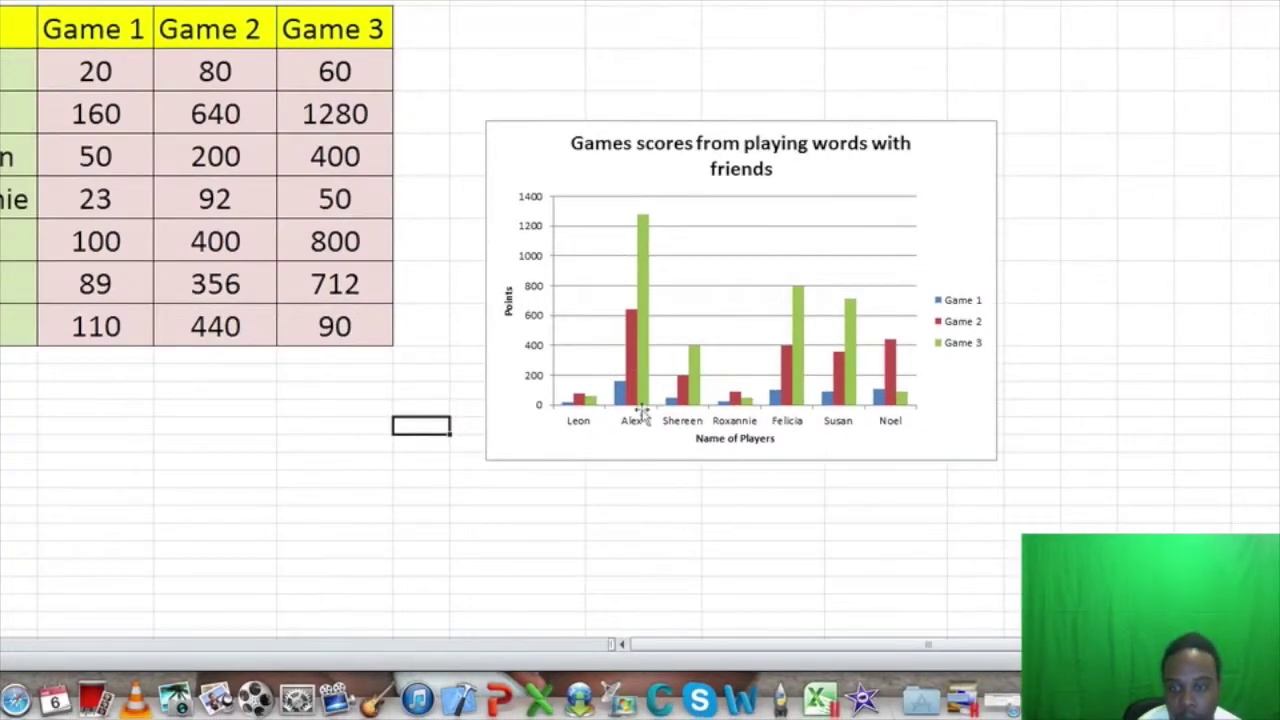
Give the chart area a solid tan fill and move the formatting dialog away from the chart
double_click(976, 437)
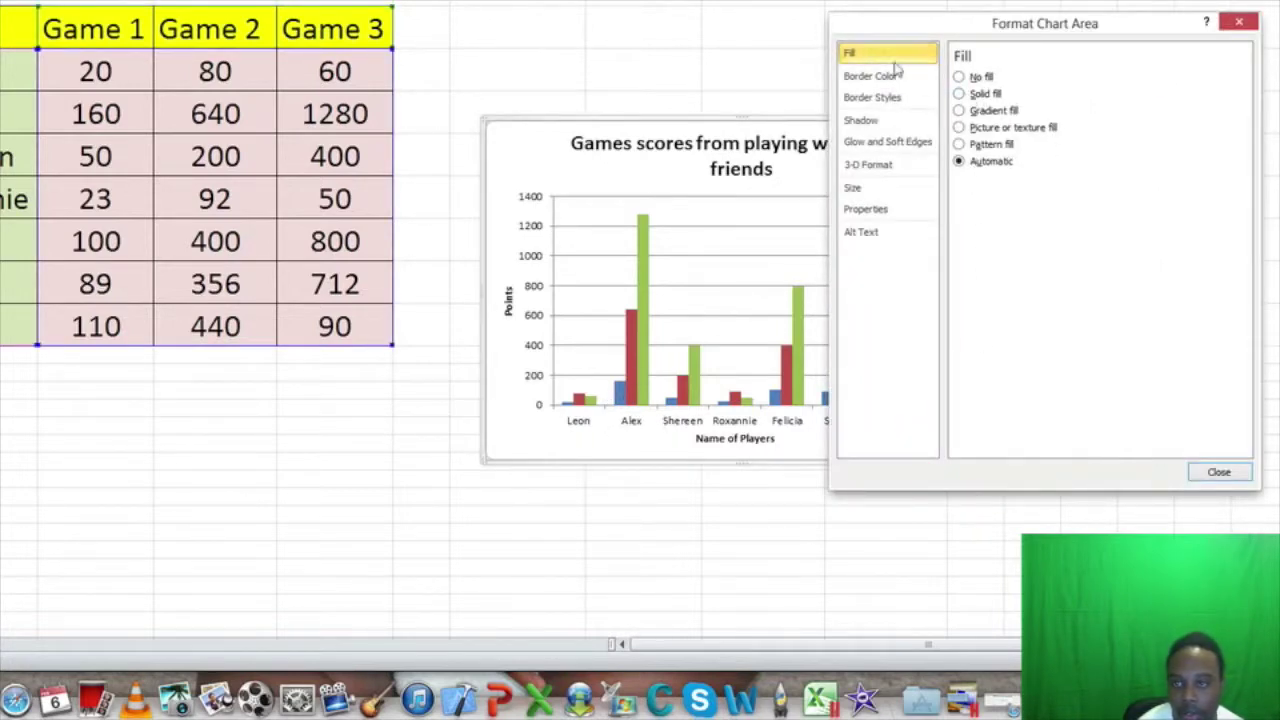
left_click(959, 93)
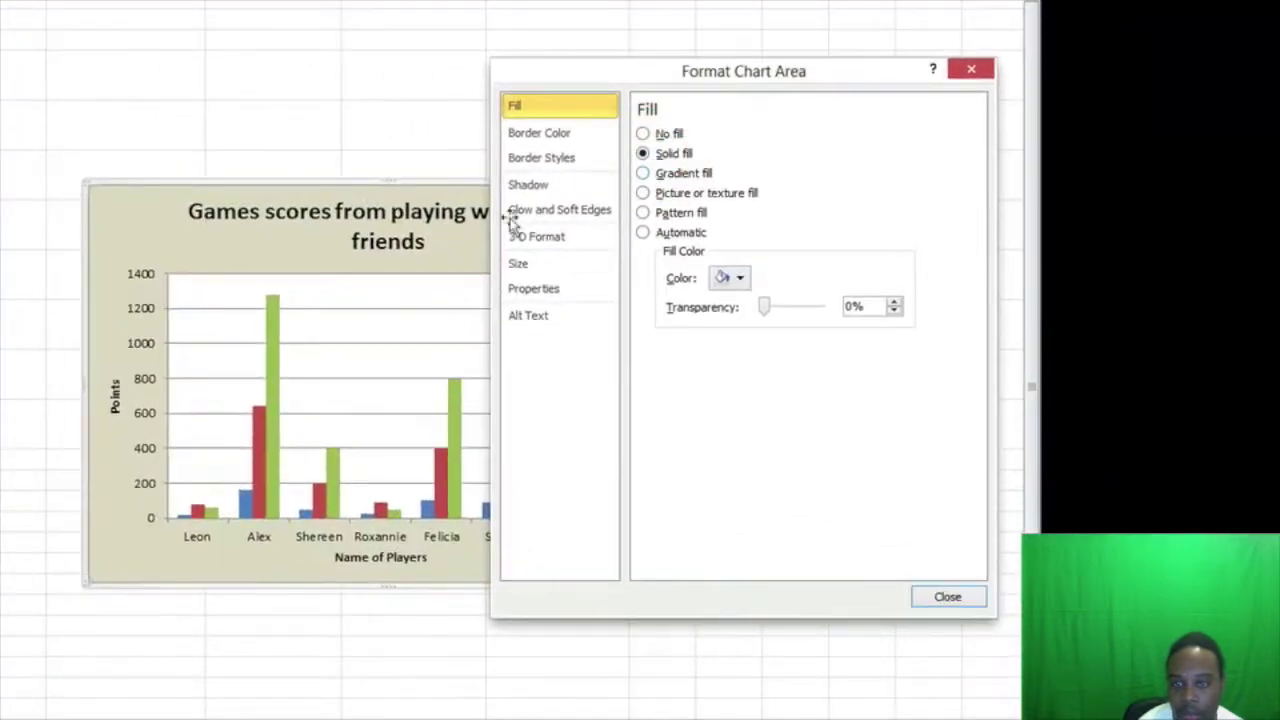
left_click_drag(606, 80, 560, 72)
key("Escape")
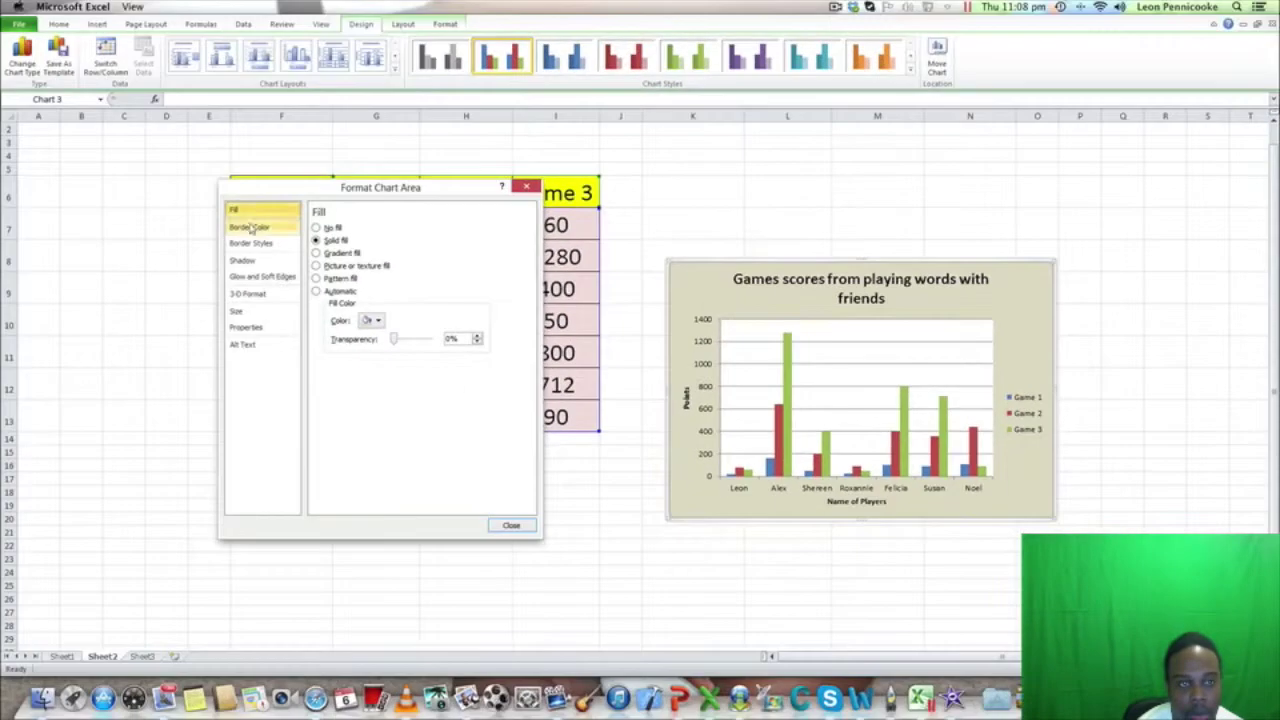
Set the chart area's border color to a solid red line, close the formatting dialog and deselect the chart
left_click(253, 222)
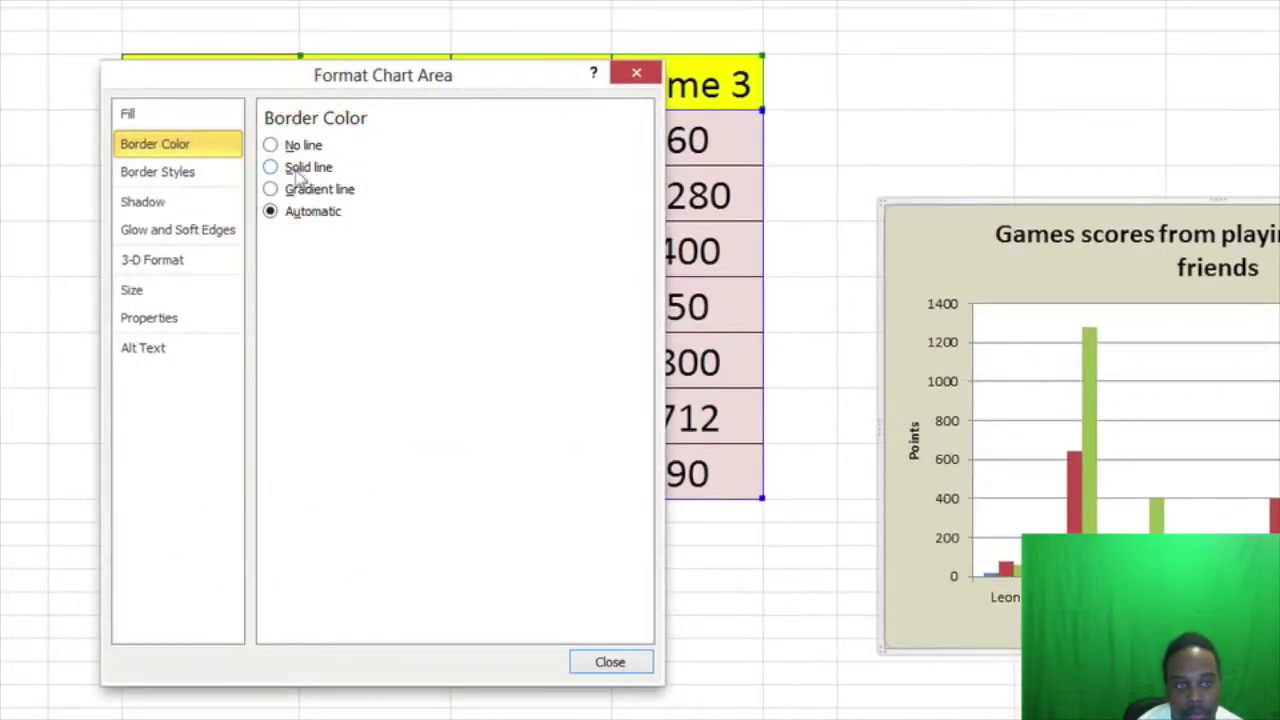
left_click(304, 168)
left_click(615, 668)
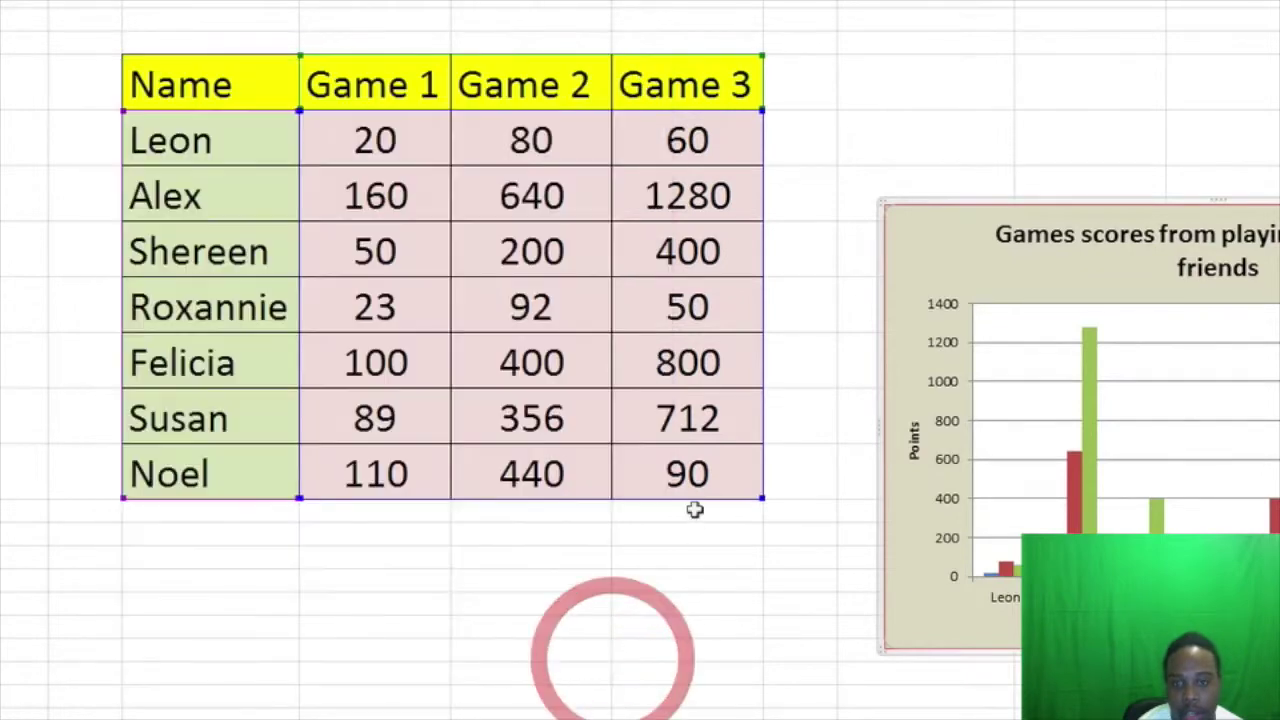
left_click(686, 605)
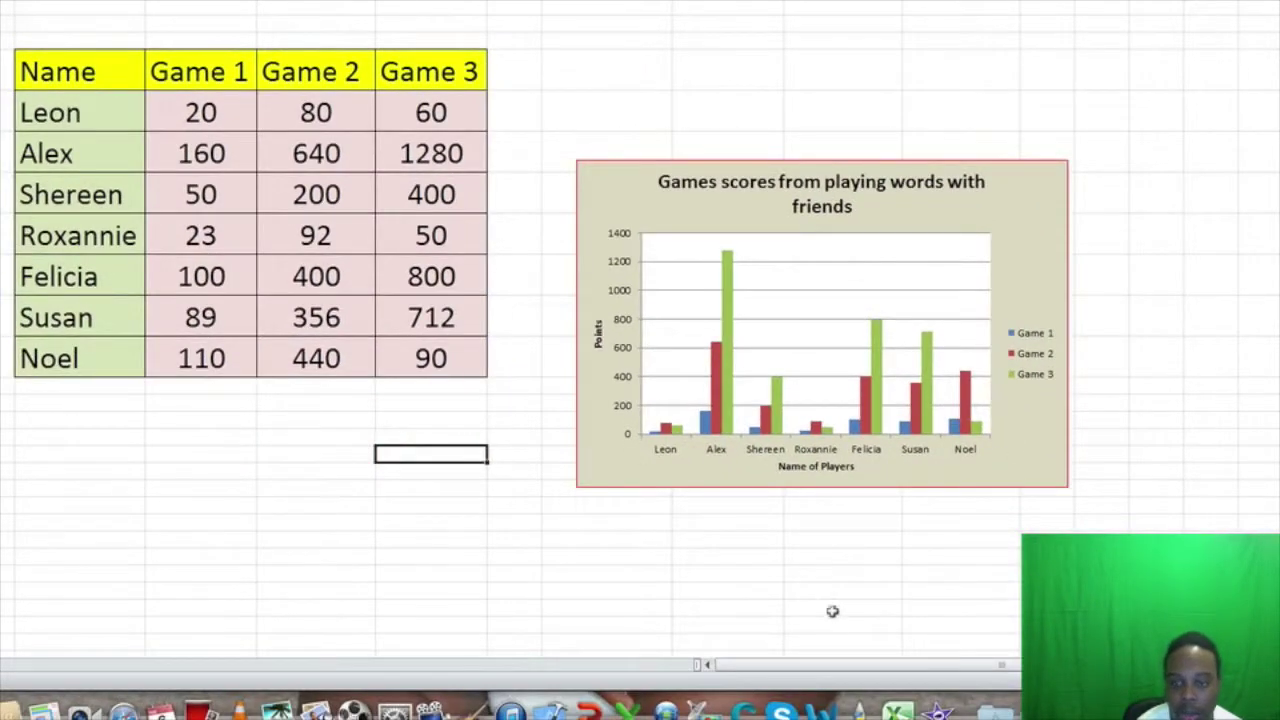